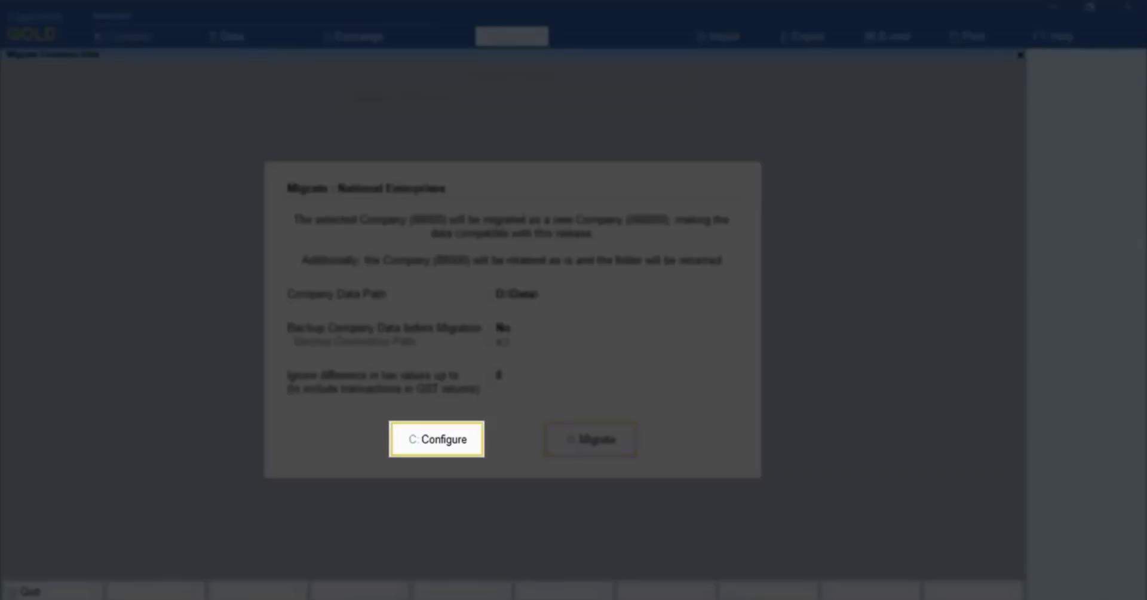
# Turn on the backup of company data before migration in the migration configuration for National Enterprises
pyautogui.press('c')
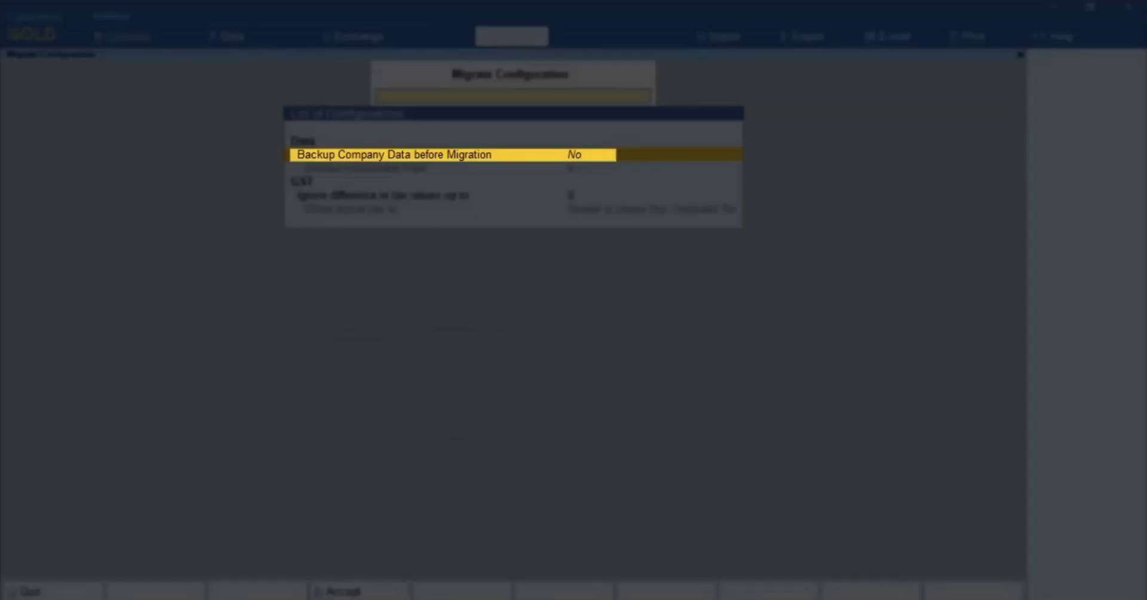
pyautogui.press('y')
pyautogui.press('Return')
# Set the backup destination path to D:\Backup
pyautogui.press('Return')
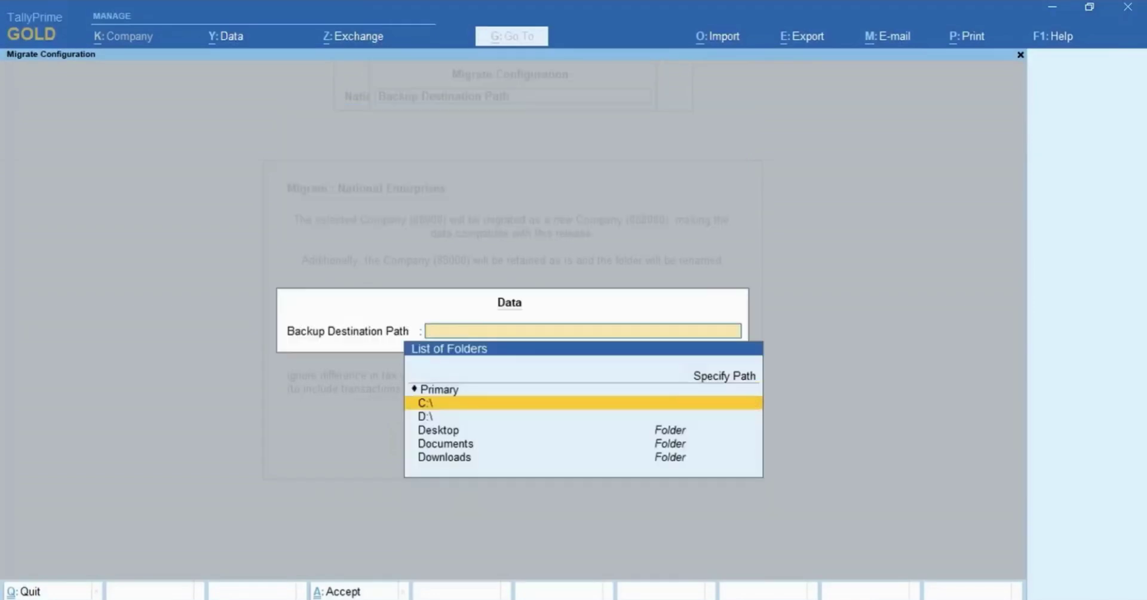
pyautogui.press('Down')
pyautogui.press('Return')
pyautogui.press('Down')
pyautogui.press('Down')
pyautogui.press('Return')
pyautogui.press('Return')
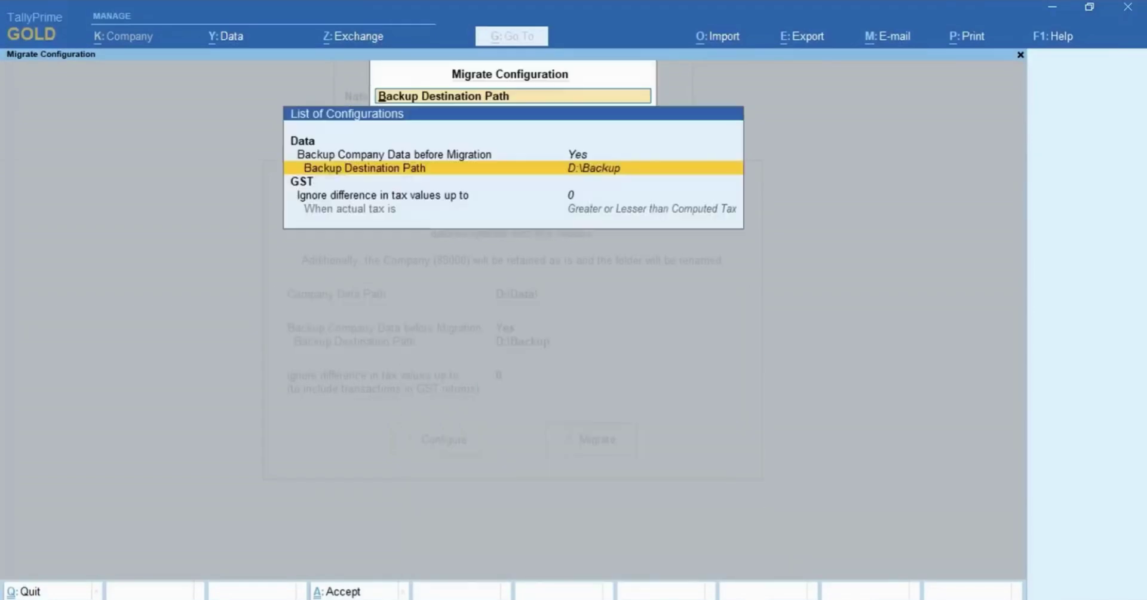
# Set the ignored GST tax difference to 1 and go through the options for when actual tax differs from computed tax
pyautogui.press('Down')
pyautogui.press('Down')
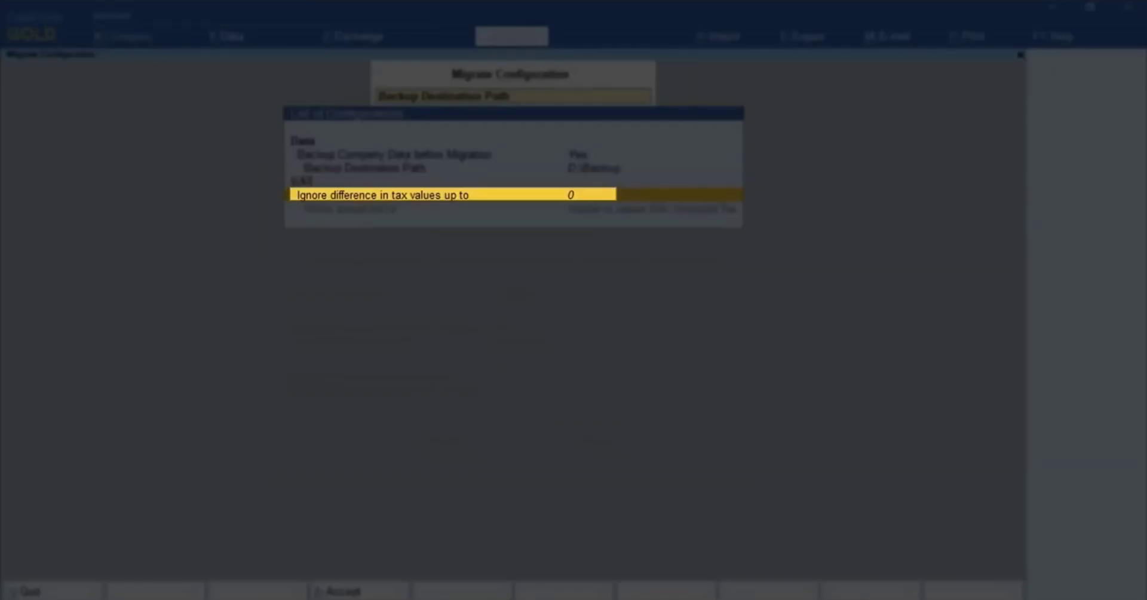
pyautogui.press('Return')
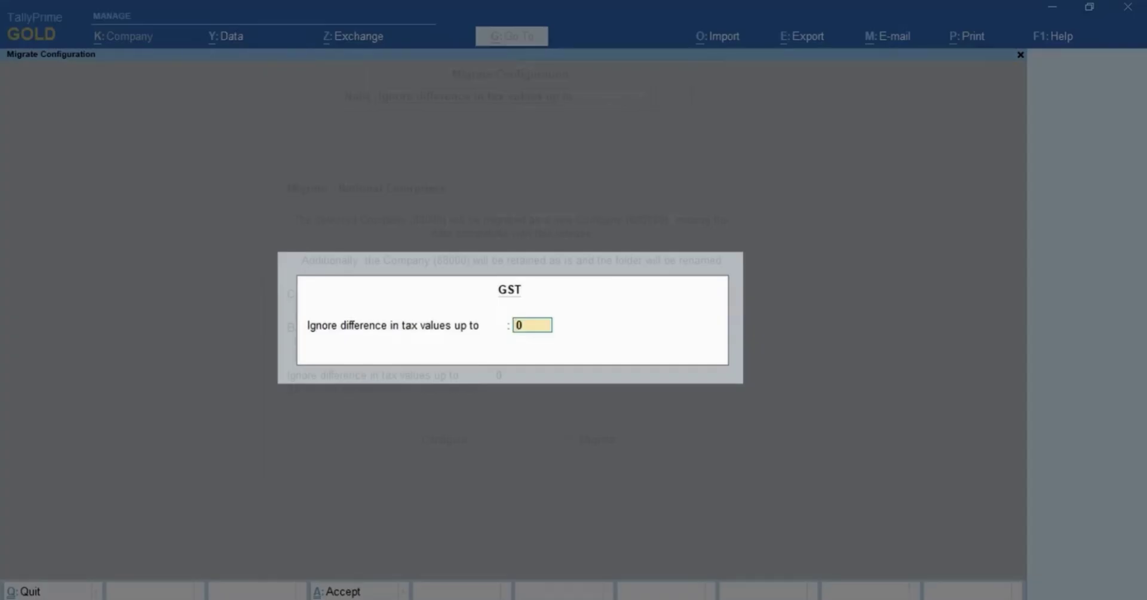
pyautogui.write('1')
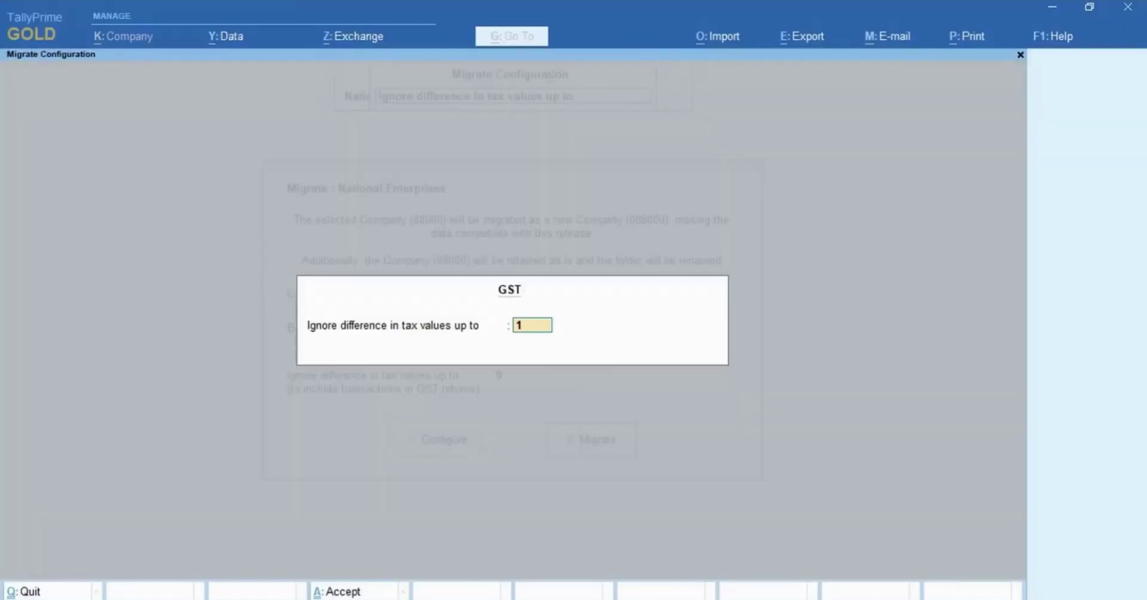
pyautogui.press('Return')
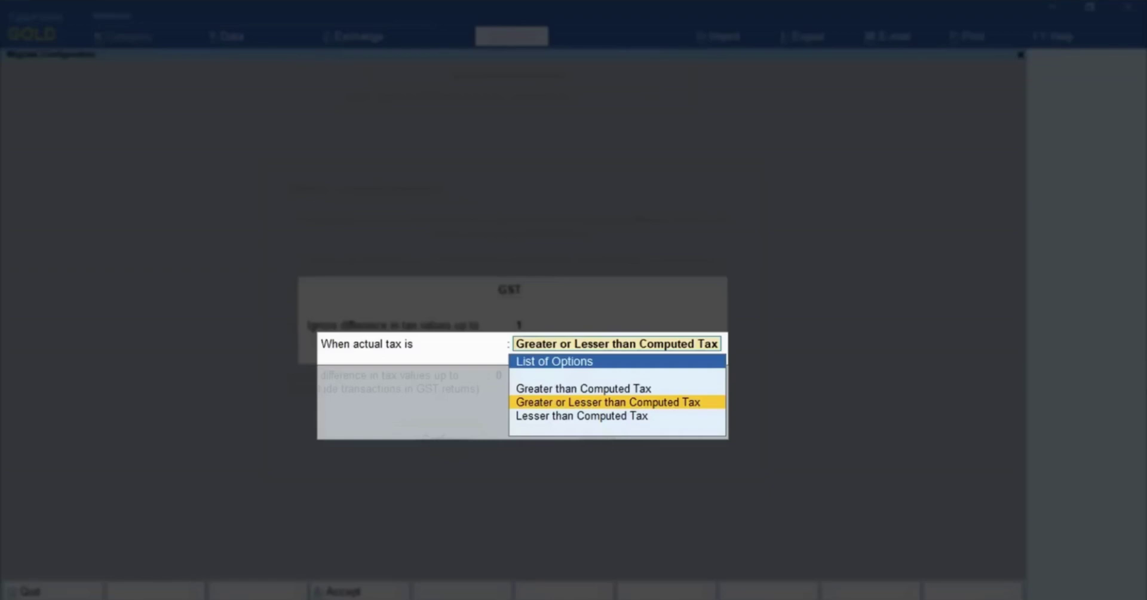
pyautogui.press('Up')
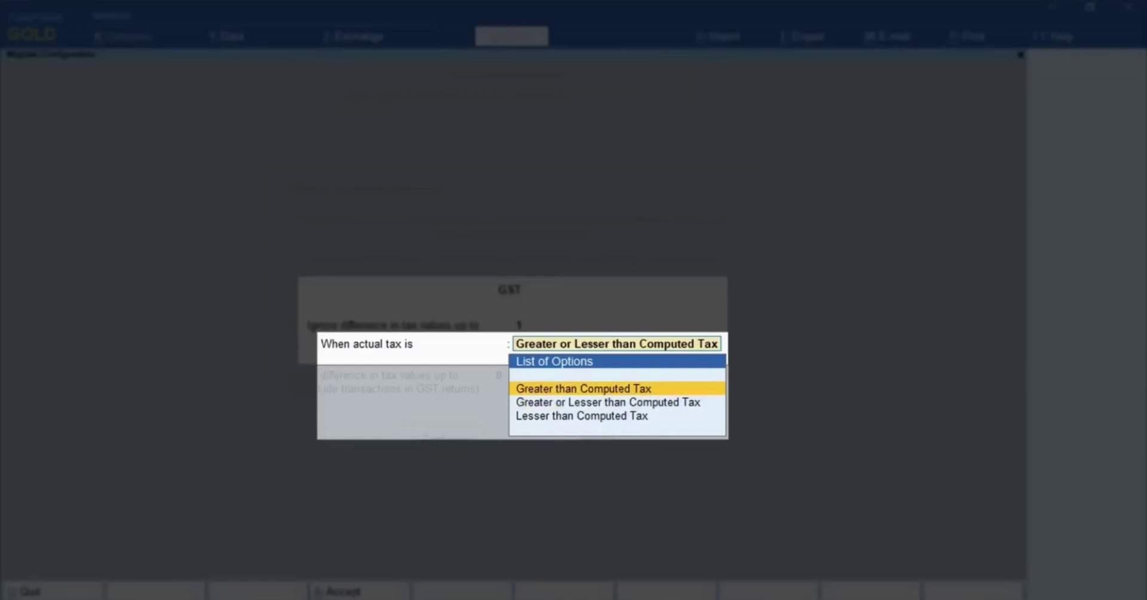
pyautogui.press('Down')
pyautogui.press('Down')
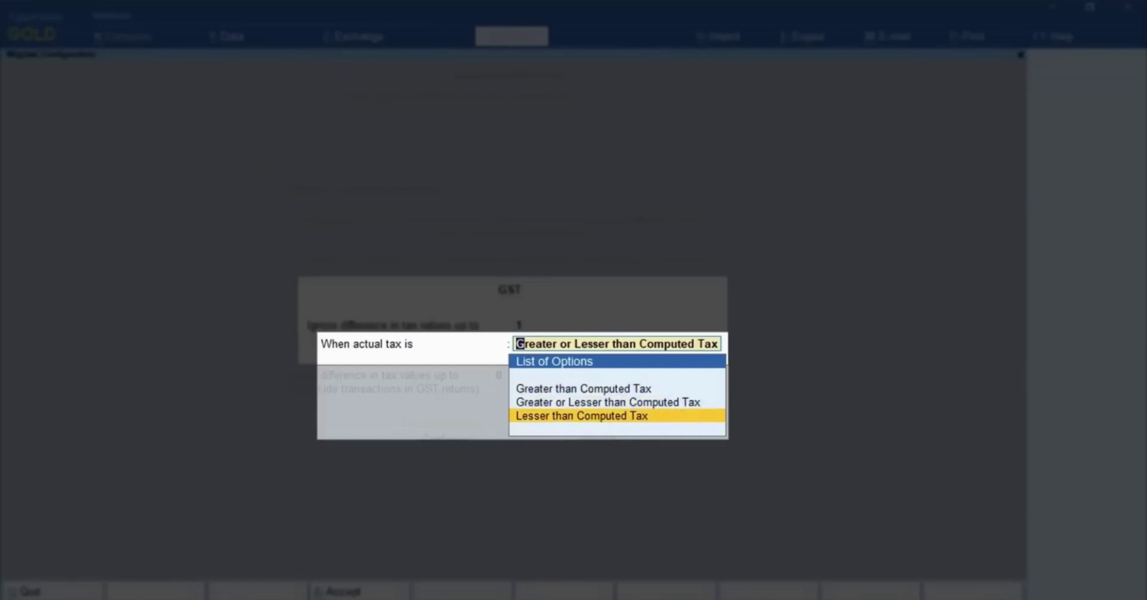
pyautogui.press('Up')
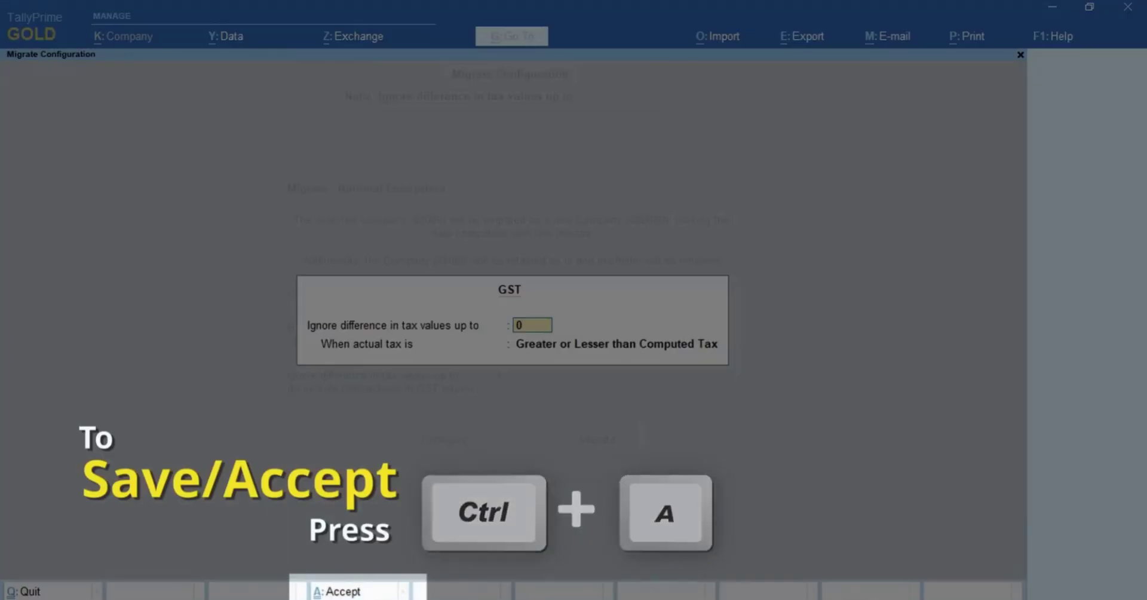
# Save the GST settings with an ignored tax difference of 0 and accept the migration configuration
pyautogui.hotkey('ctrl', 'a')
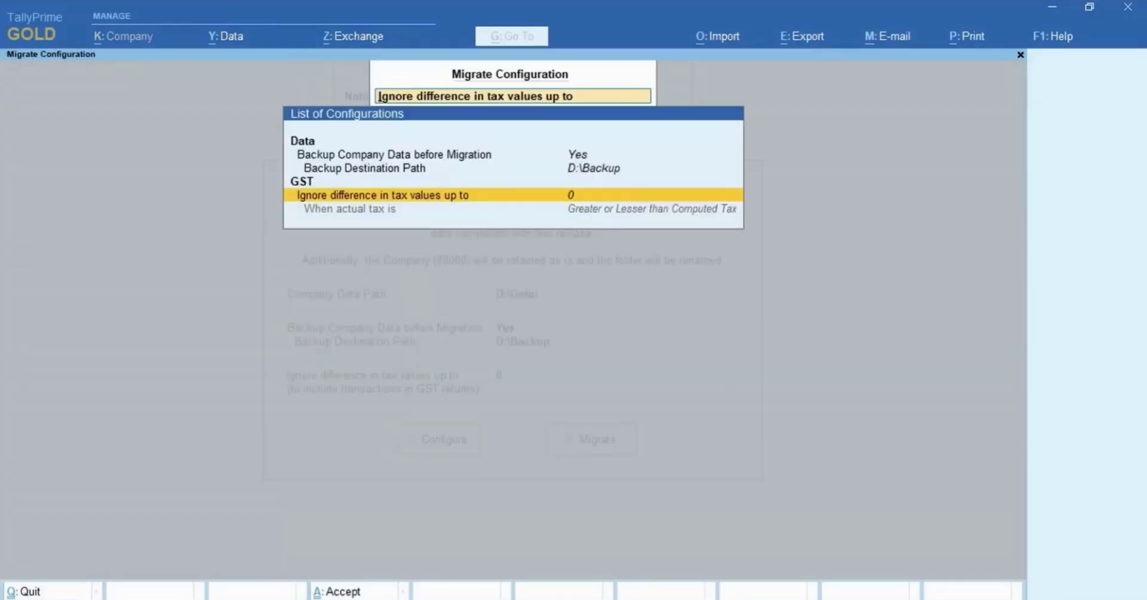
pyautogui.hotkey('ctrl', 'a')
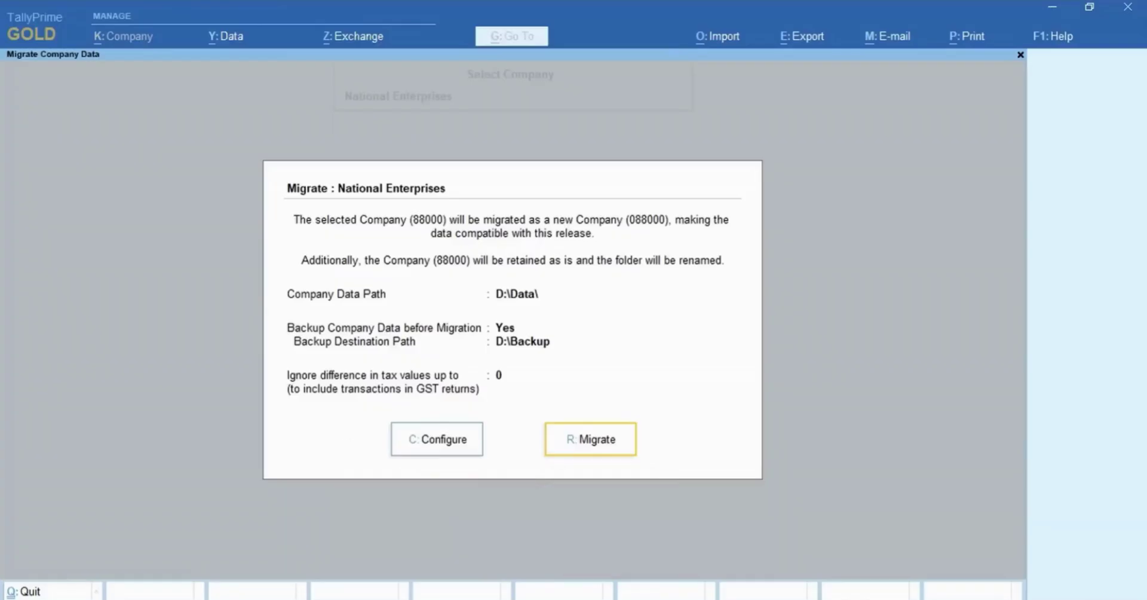
# Start the migration of National Enterprises and log in with the company username and password
pyautogui.press('r')
pyautogui.press('Return')
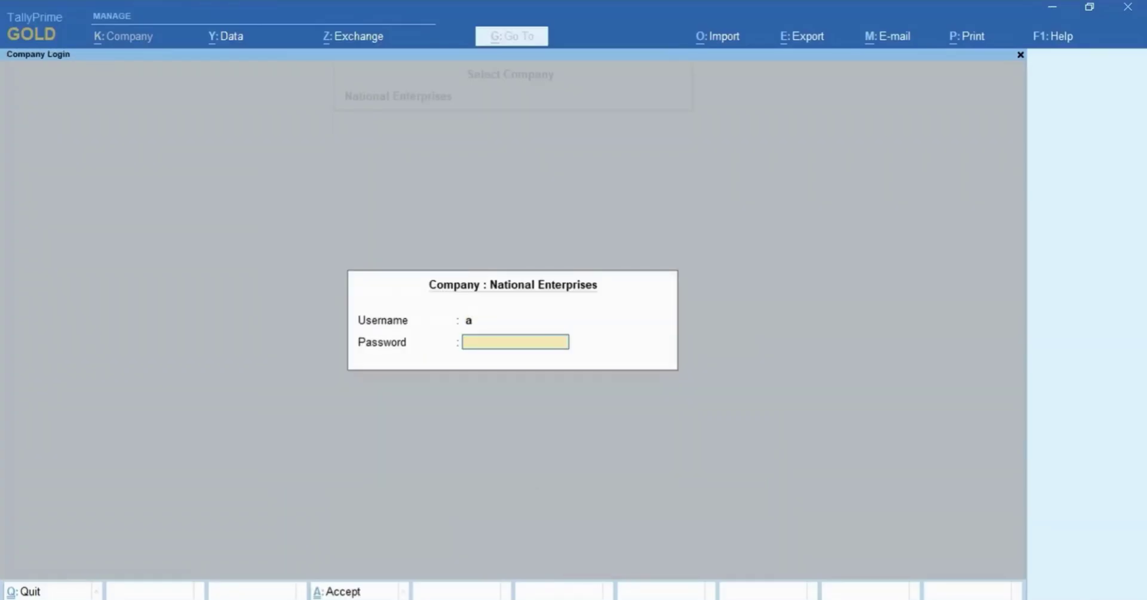
pyautogui.press('Return')
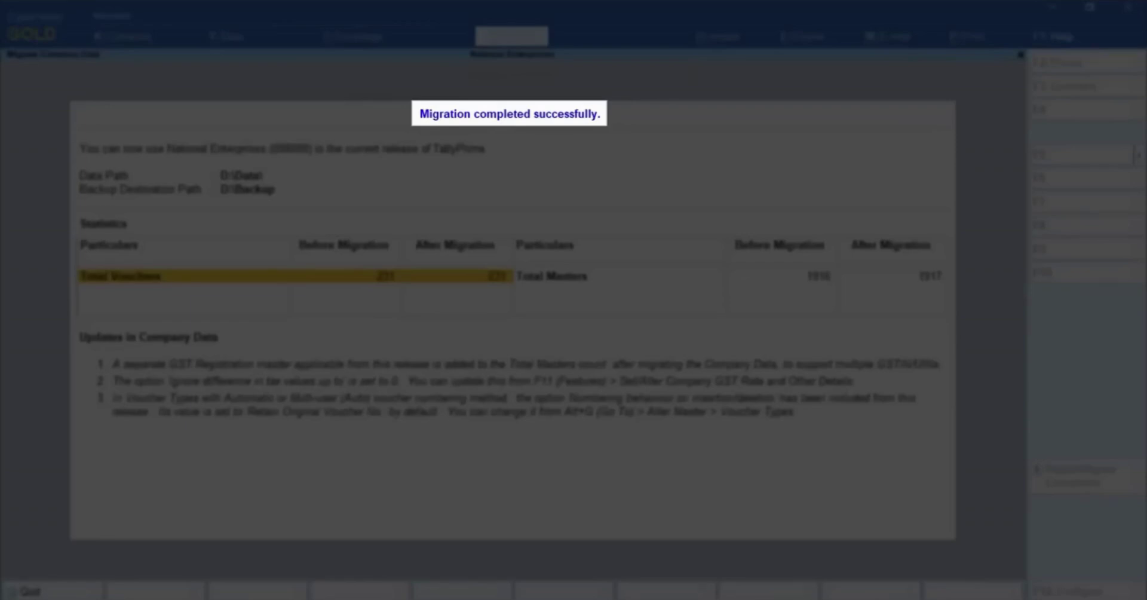
# Show the detailed migration statistics and compare the vouchers and masters before and after migration
pyautogui.press('alt')
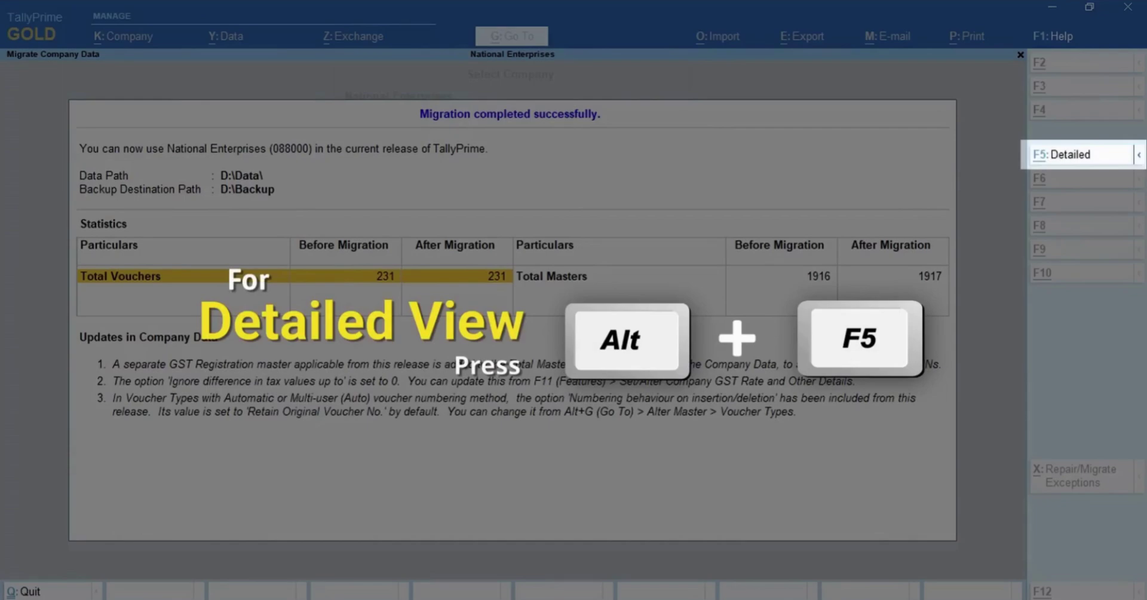
pyautogui.hotkey('alt', 'F5')
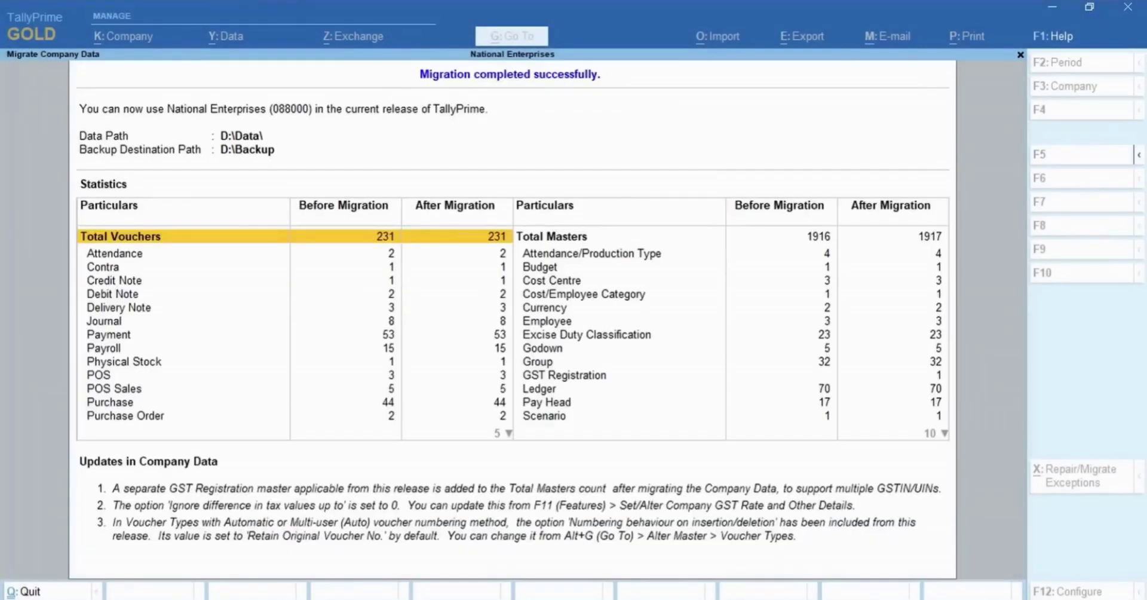
pyautogui.press('Right')
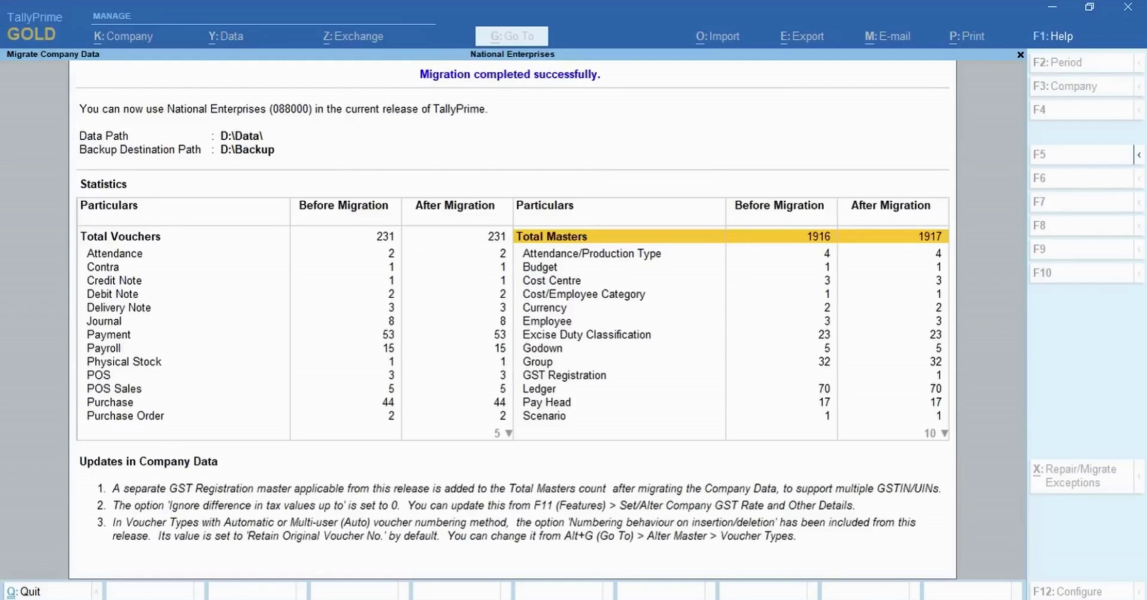
# Leave the migration report and log in to National Enterprises with the company password
pyautogui.press('Return')
pyautogui.press('Return')
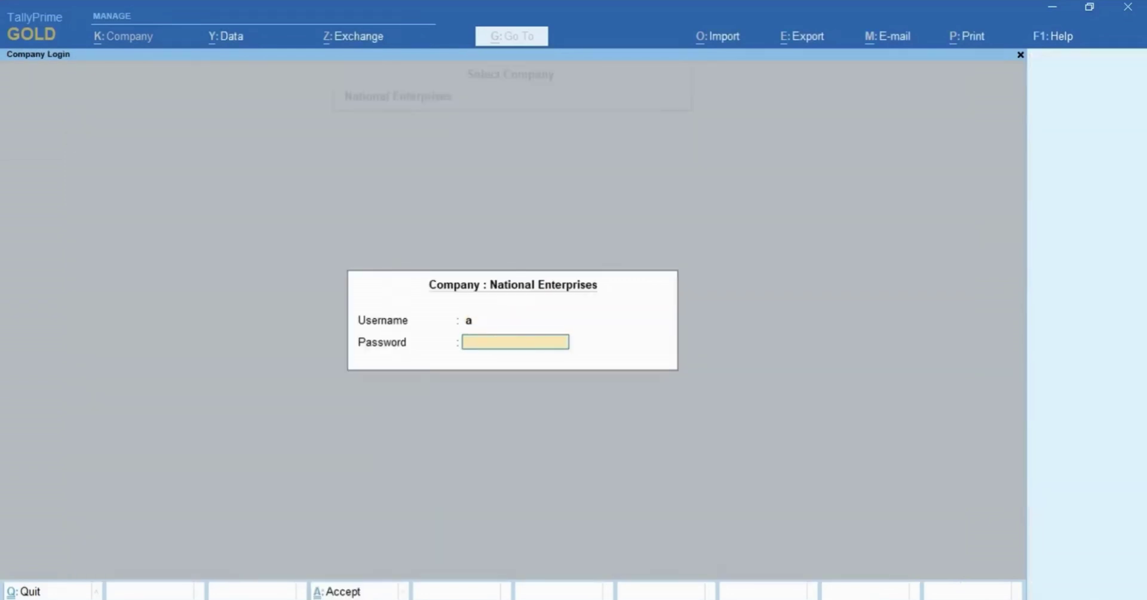
pyautogui.write('a')
pyautogui.press('Return')
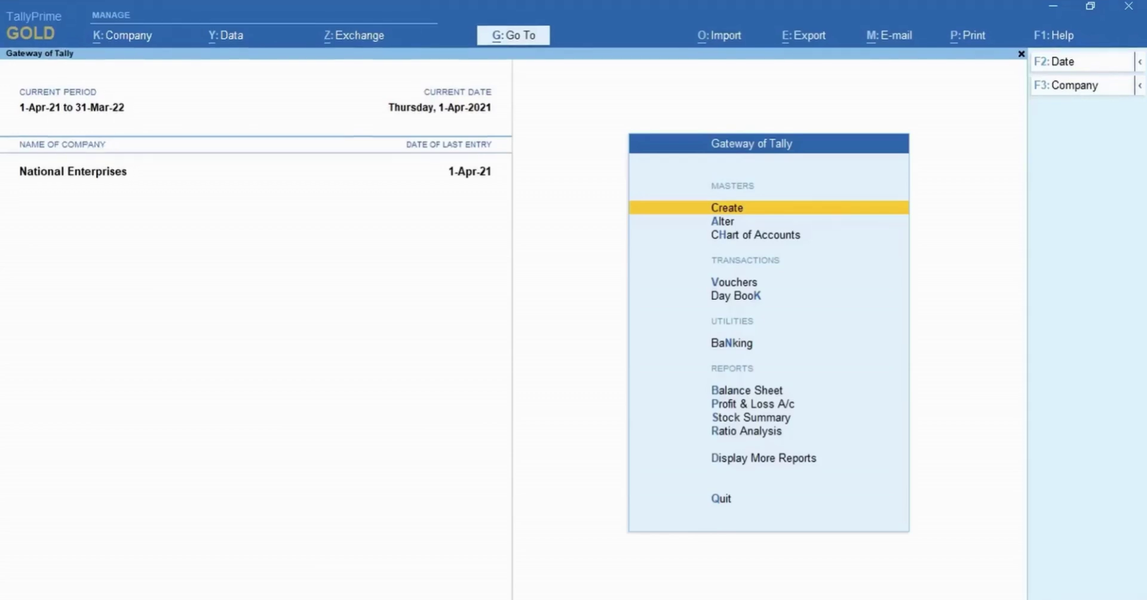
# Open the company selection list for D:\Data and go to the folder with the retained pre-migration company data
pyautogui.hotkey('alt', 'k')
pyautogui.press('Down')
pyautogui.press('Down')
pyautogui.press('Down')
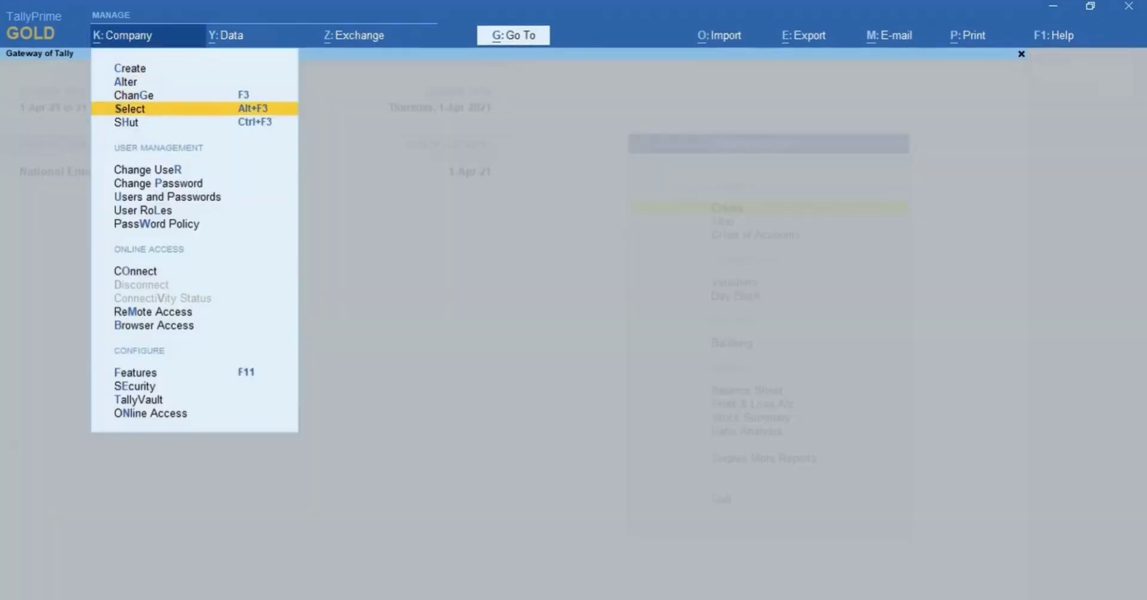
pyautogui.press('Return')
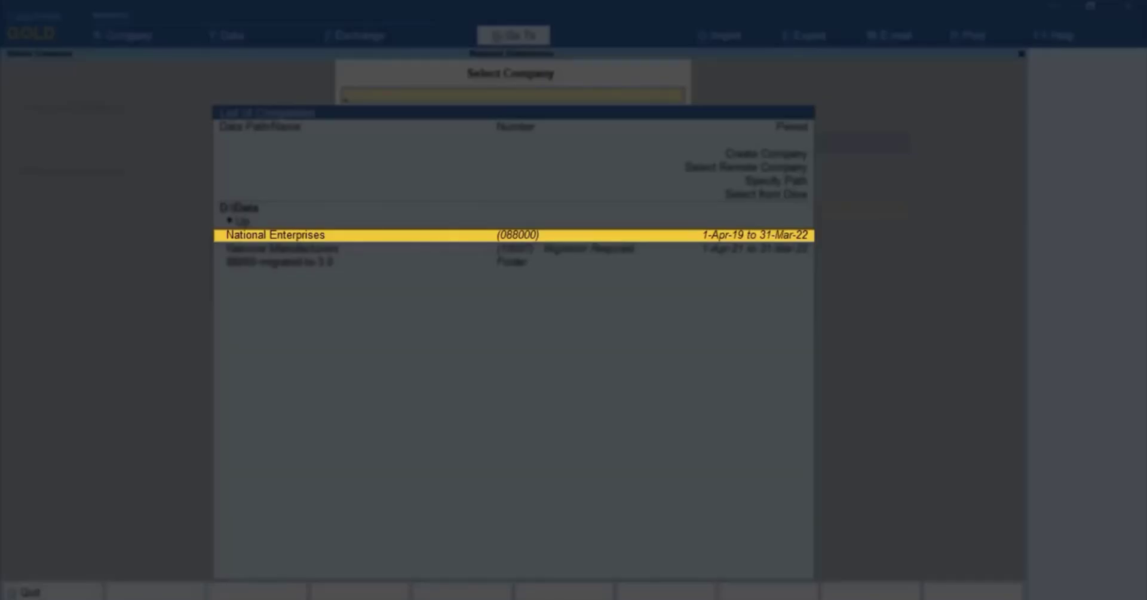
pyautogui.click(278, 261)
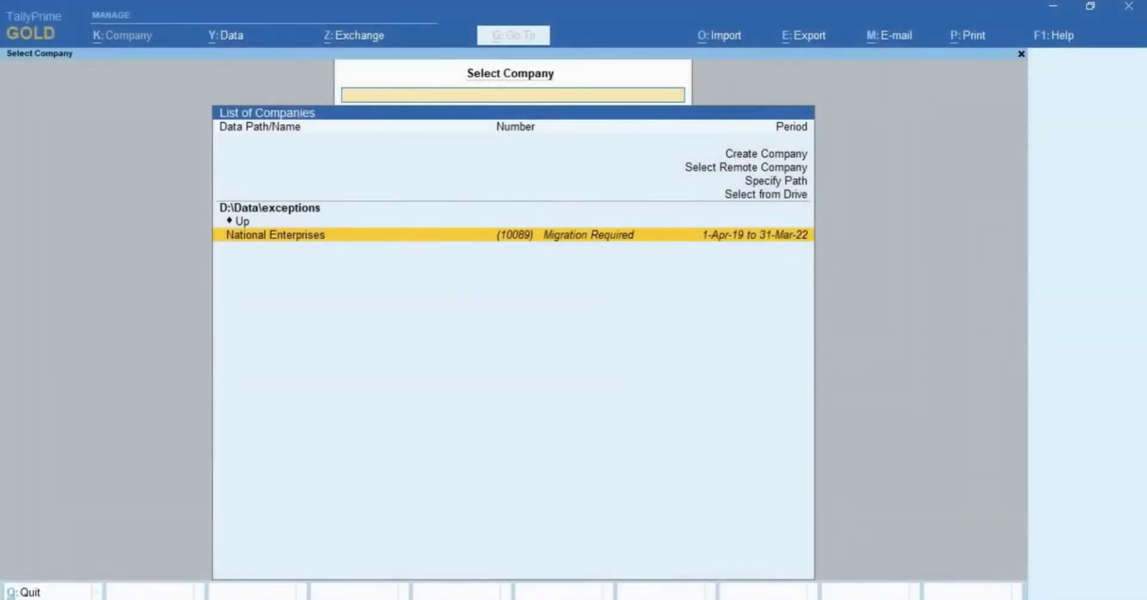
# Select National Enterprises in D:\Data\exceptions and start its migration
pyautogui.press('Return')
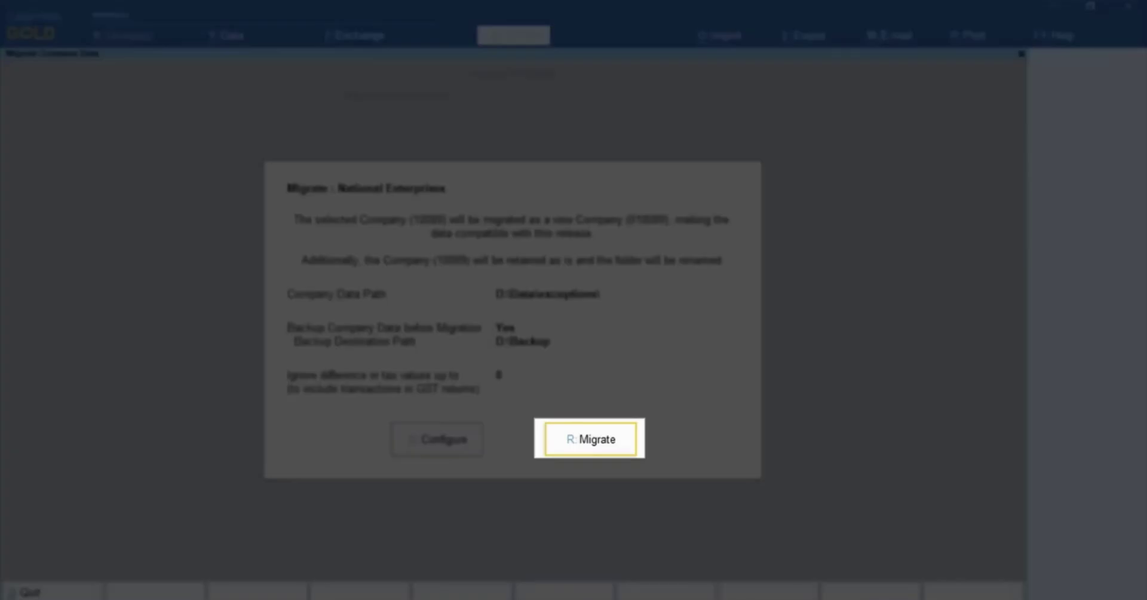
pyautogui.press('Return')
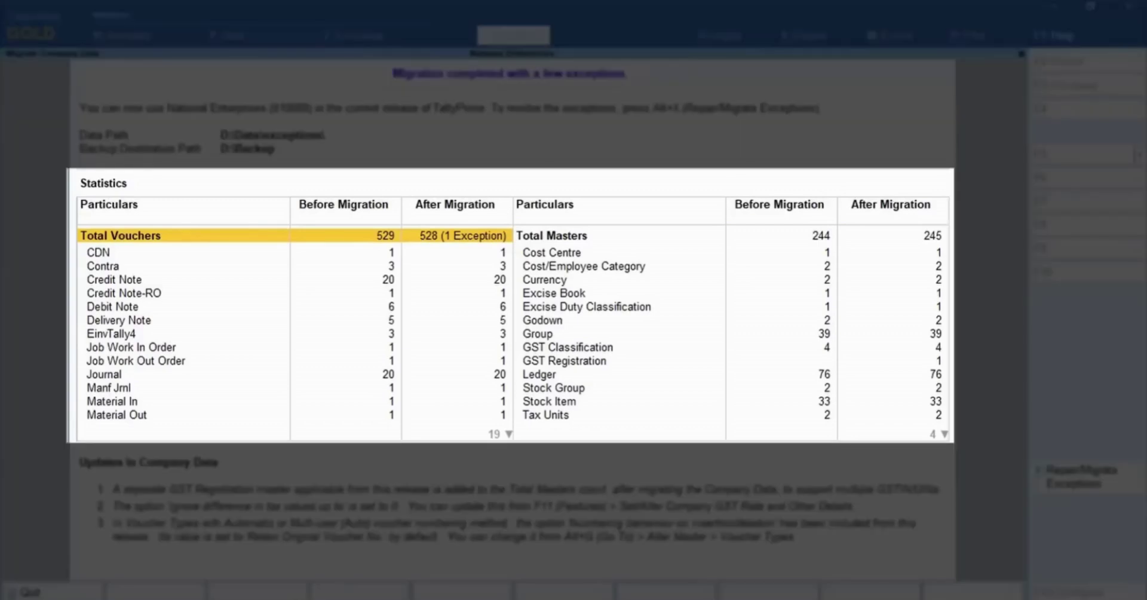
# Go through the voucher statistics of the migration report to find the voucher type with exceptions
pyautogui.press('Down')
pyautogui.press('Down')
pyautogui.press('Down')
pyautogui.press('Down')
pyautogui.press('Down')
pyautogui.press('Down')
pyautogui.press('Down')
pyautogui.press('Down')
pyautogui.press('Down')
pyautogui.press('Down')
pyautogui.press('Down')
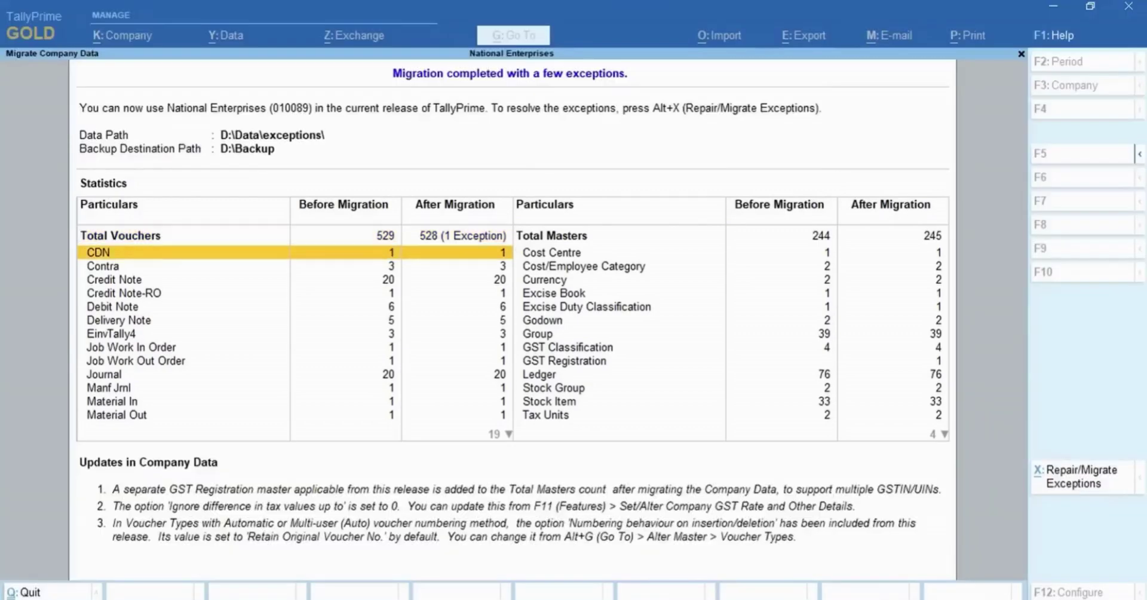
pyautogui.press('Down')
pyautogui.press('Down')
pyautogui.press('Down')
pyautogui.press('Down')
pyautogui.press('Down')
pyautogui.press('Down')
pyautogui.press('Down')
pyautogui.press('Down')
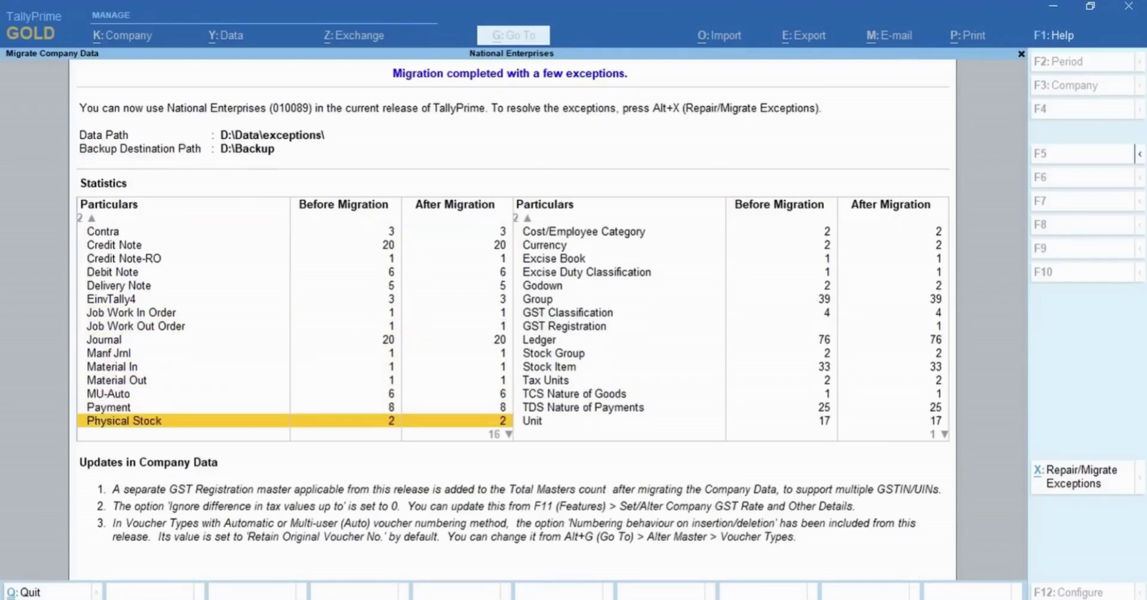
pyautogui.press('Down')
pyautogui.press('Down')
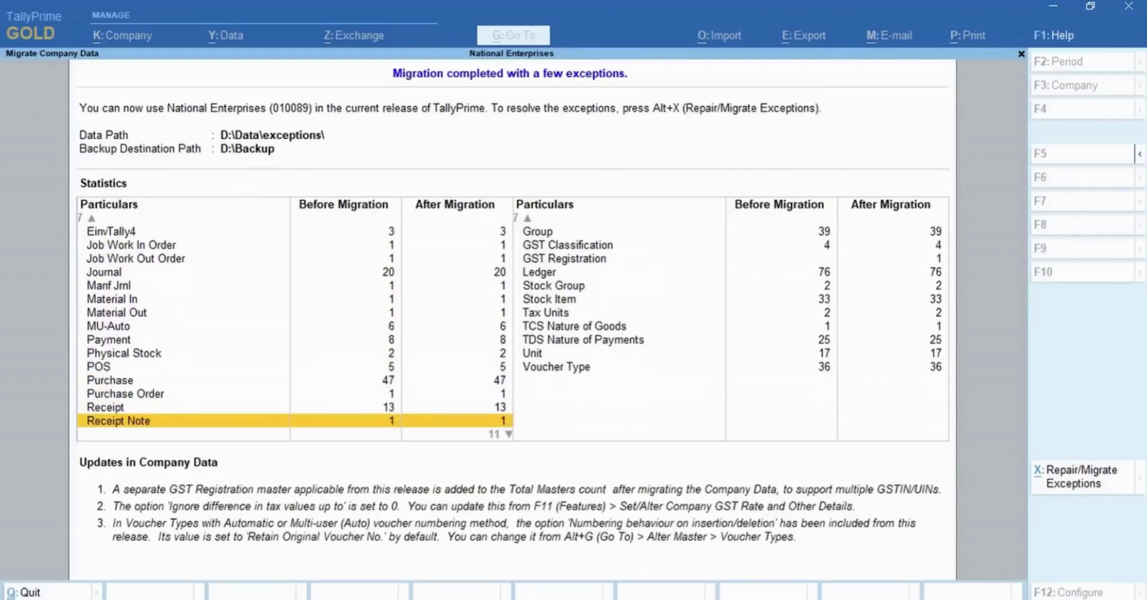
pyautogui.press('Down')
pyautogui.press('Down')
pyautogui.press('Down')
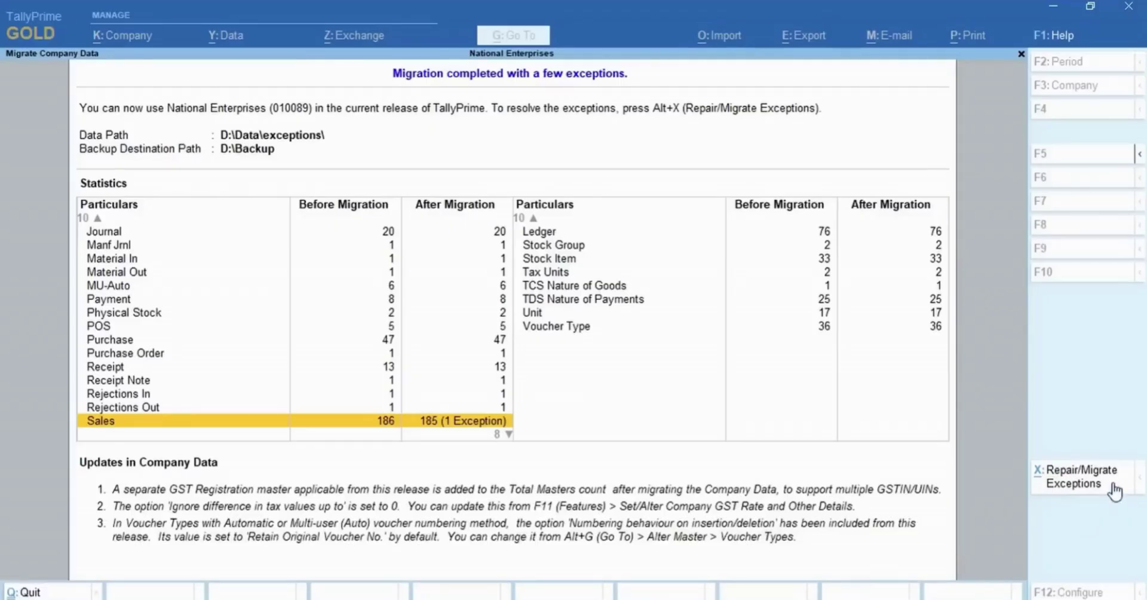
# Open the Repair/Migrate Exceptions report and drill down into the Sales exception about the voucher date preceding the financial year
pyautogui.click(1113, 485)
pyautogui.press('Down')
pyautogui.press('Return')
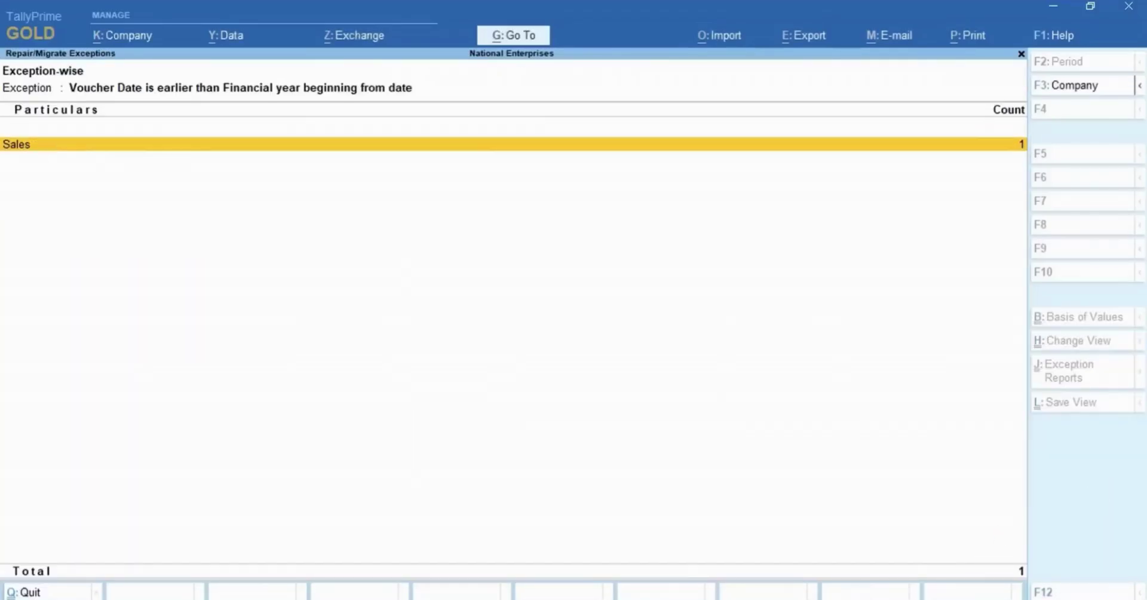
pyautogui.press('Return')
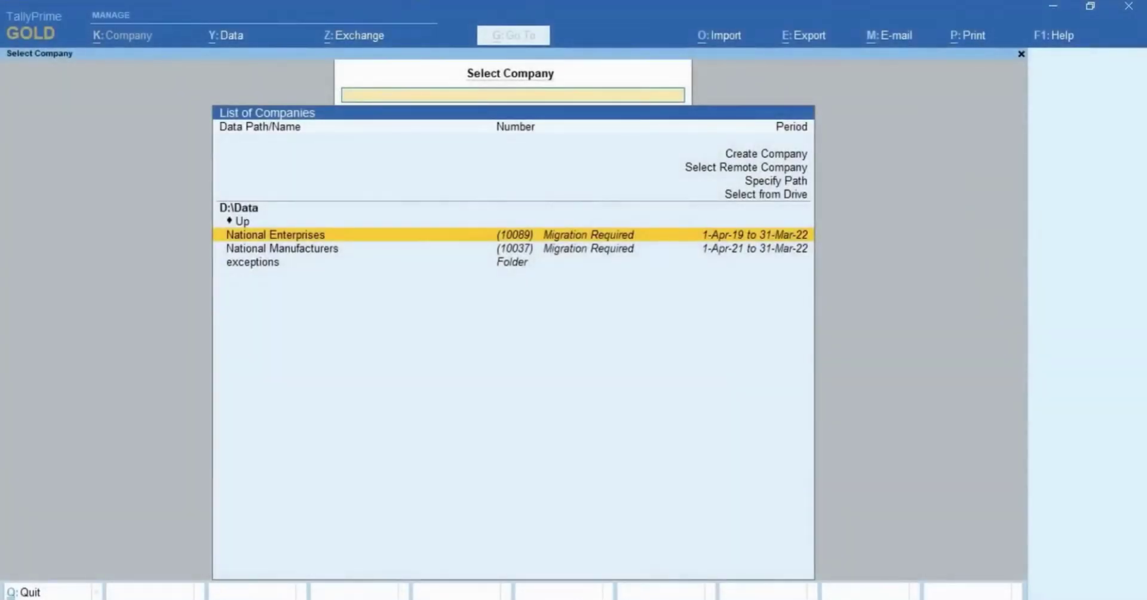
# Select National Manufacturers in D:\Data and start its migration
pyautogui.press('Down')
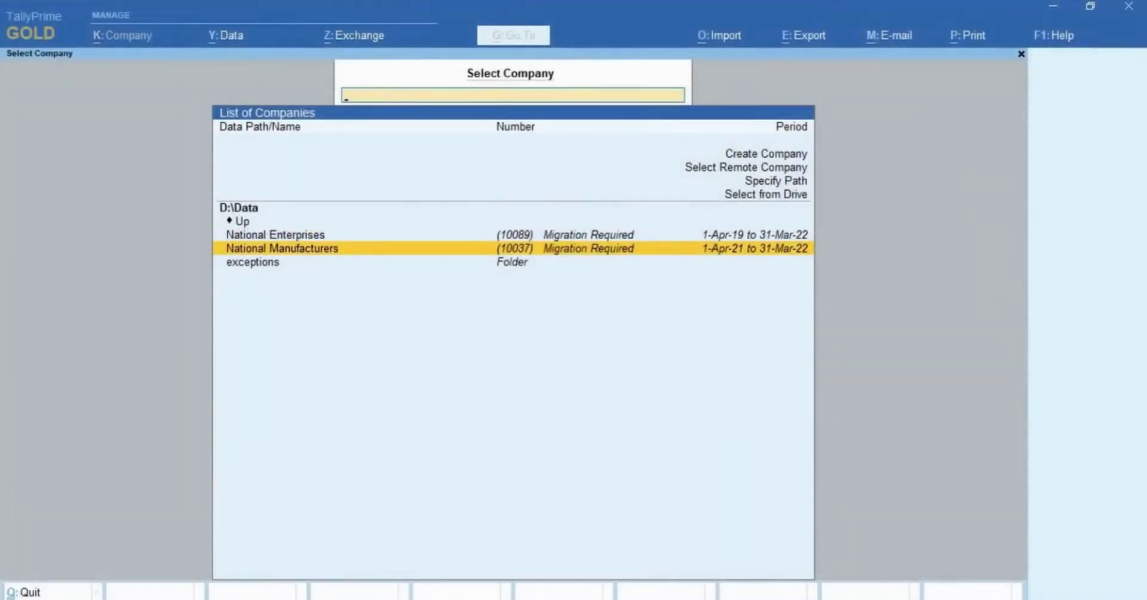
pyautogui.press('Return')
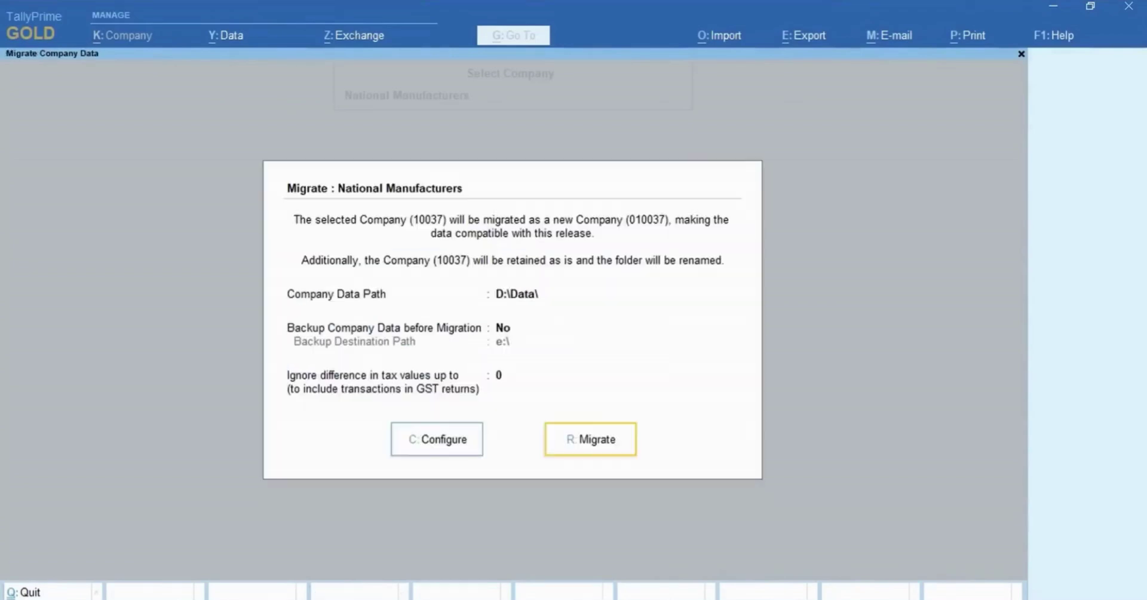
pyautogui.press('r')
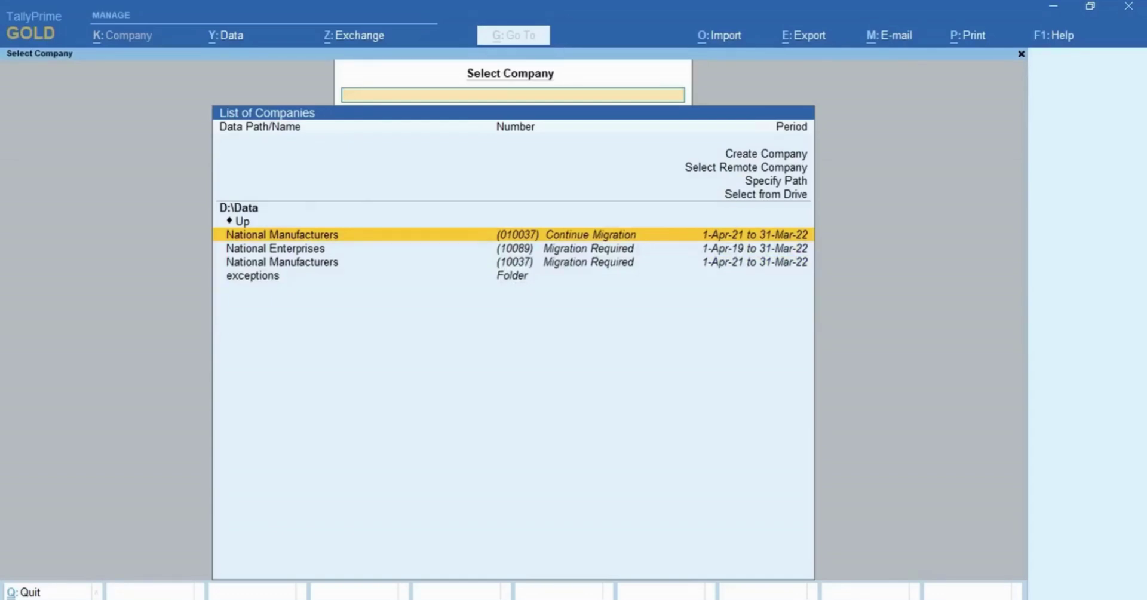
# Open the National Manufacturers company marked Continue Migration, log in with its username and password, and agree to complete the migration
pyautogui.press('Return')
pyautogui.write('a')
pyautogui.press('Return')
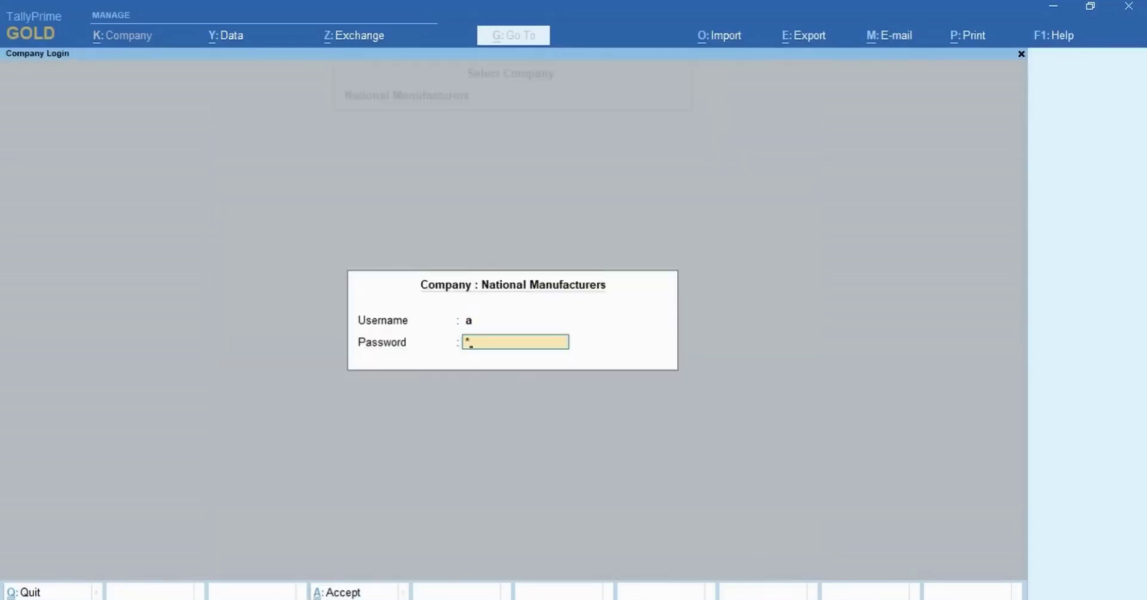
pyautogui.press('Return')
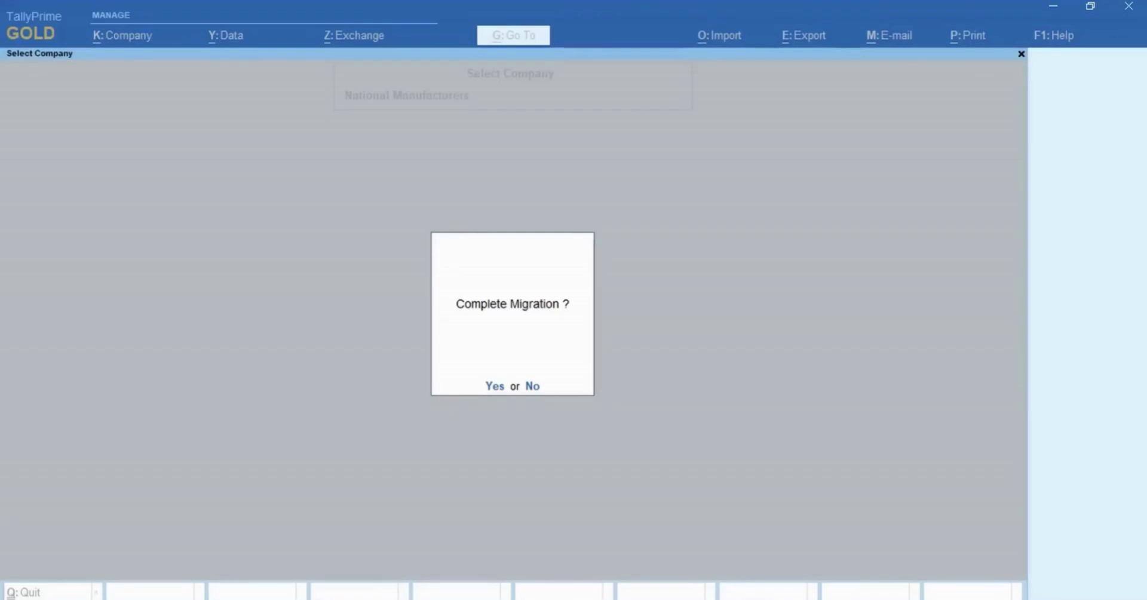
pyautogui.press('Return')
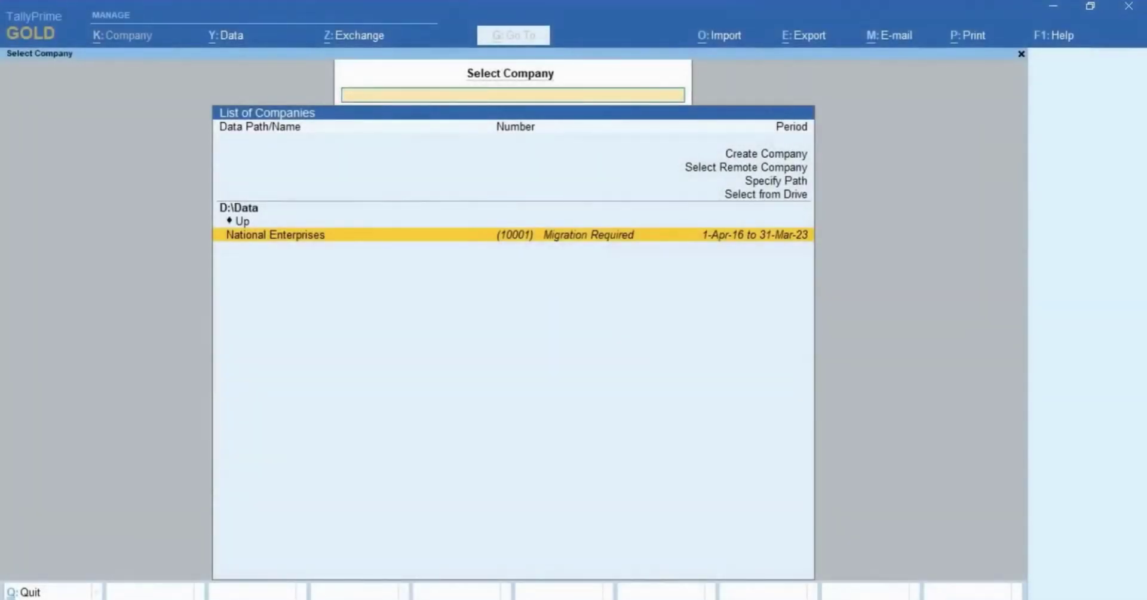
# Select National Enterprises in D:\Data and start its migration with no backup and a tax difference tolerance of 0
pyautogui.press('Return')
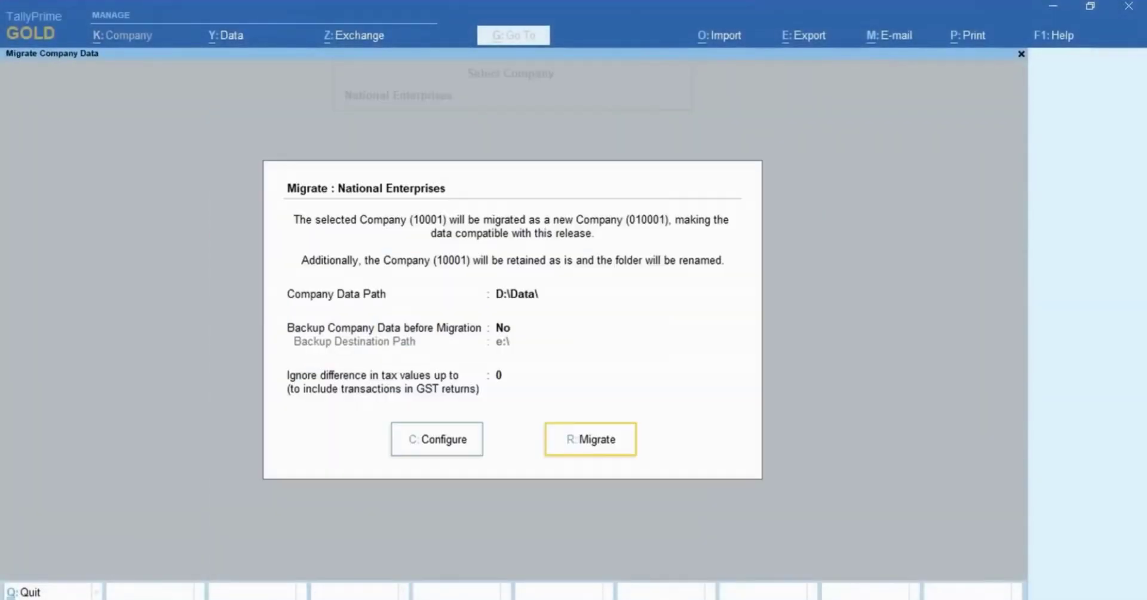
pyautogui.press('Return')
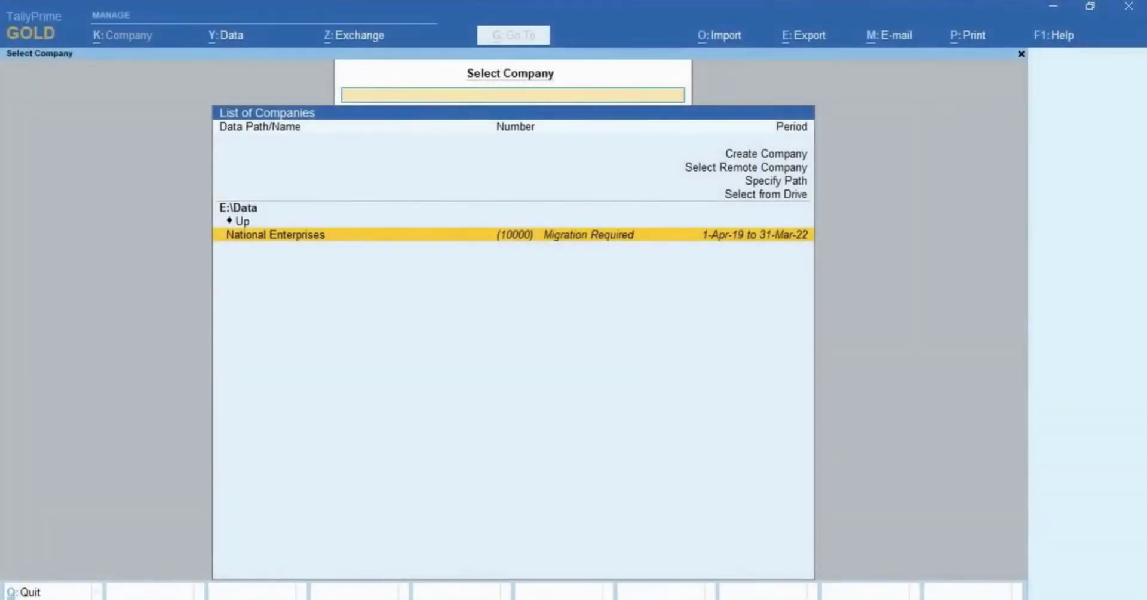
# Select National Enterprises in E:\Data, log in with its username and password, and try to migrate it without a backup
pyautogui.press('Return')
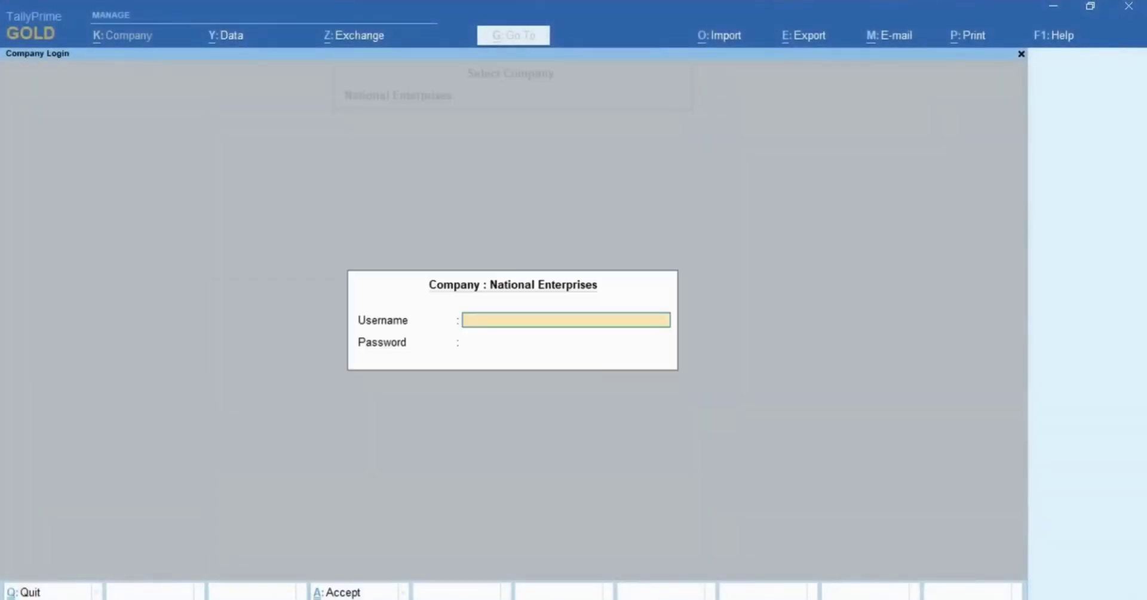
pyautogui.write('a')
pyautogui.press('Return')
pyautogui.press('Return')
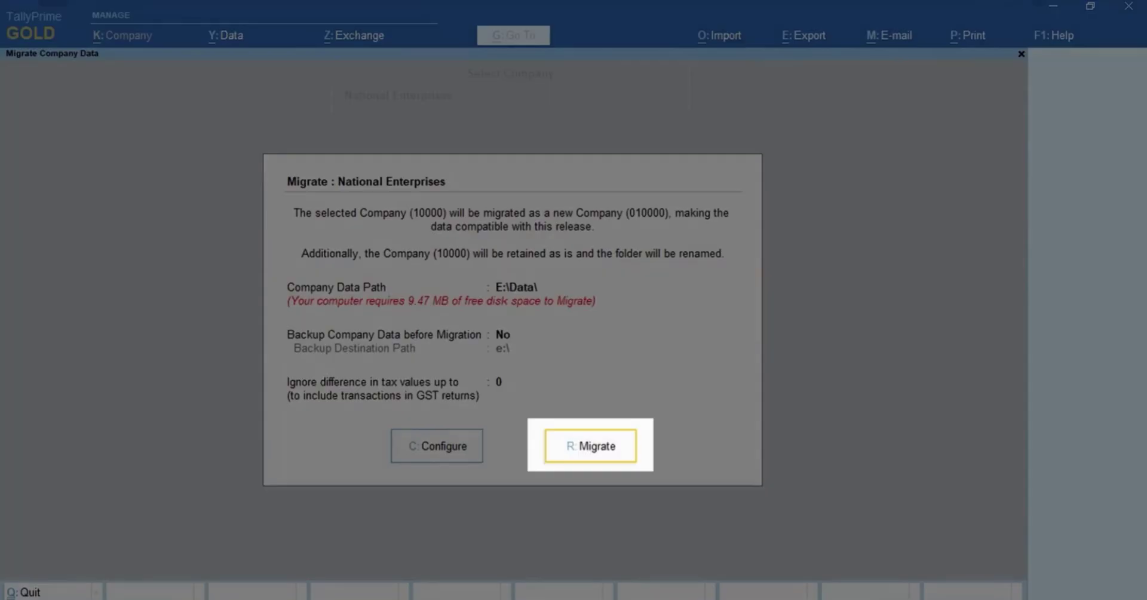
pyautogui.press('Return')
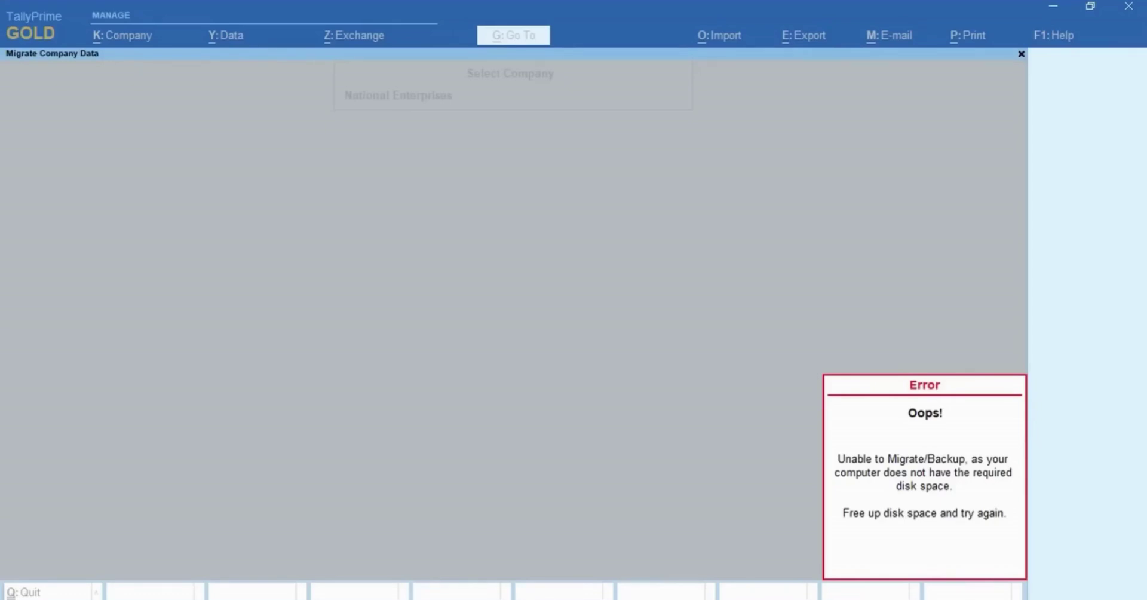
pyautogui.press('Escape')
# Configure the National Enterprises migration to back up company data before migration and accept the configuration
pyautogui.press('Left')
pyautogui.press('Return')
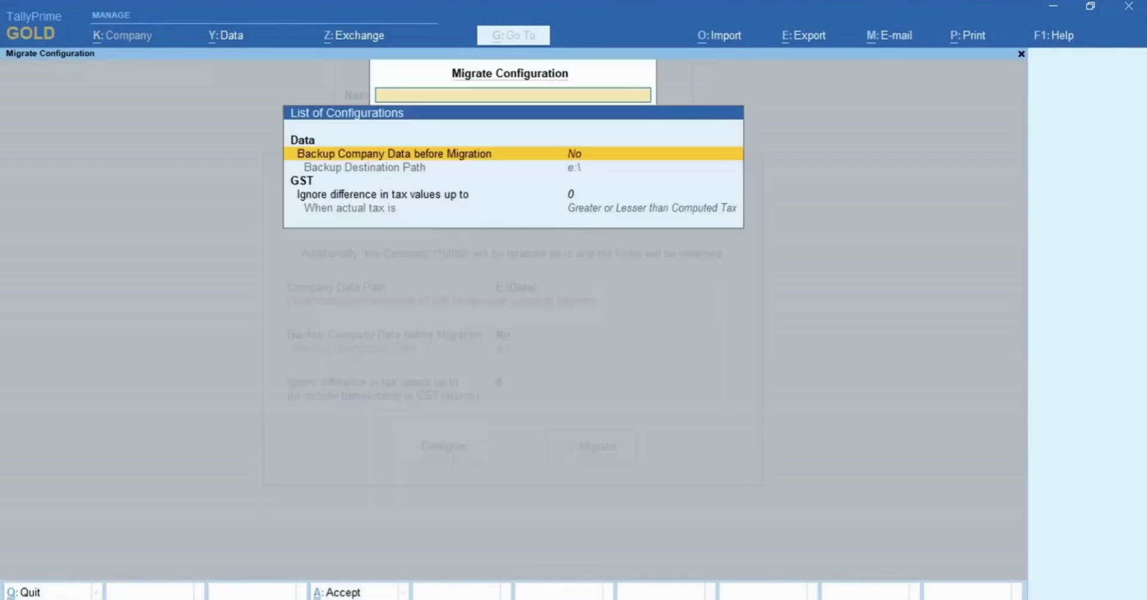
pyautogui.press('Return')
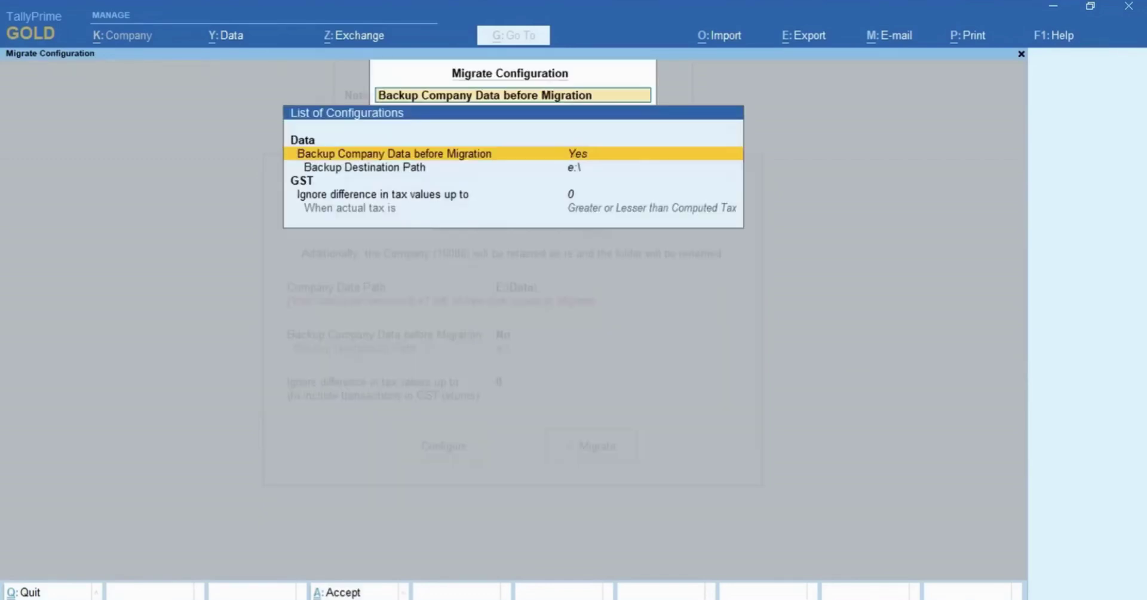
pyautogui.hotkey('ctrl', 'a')
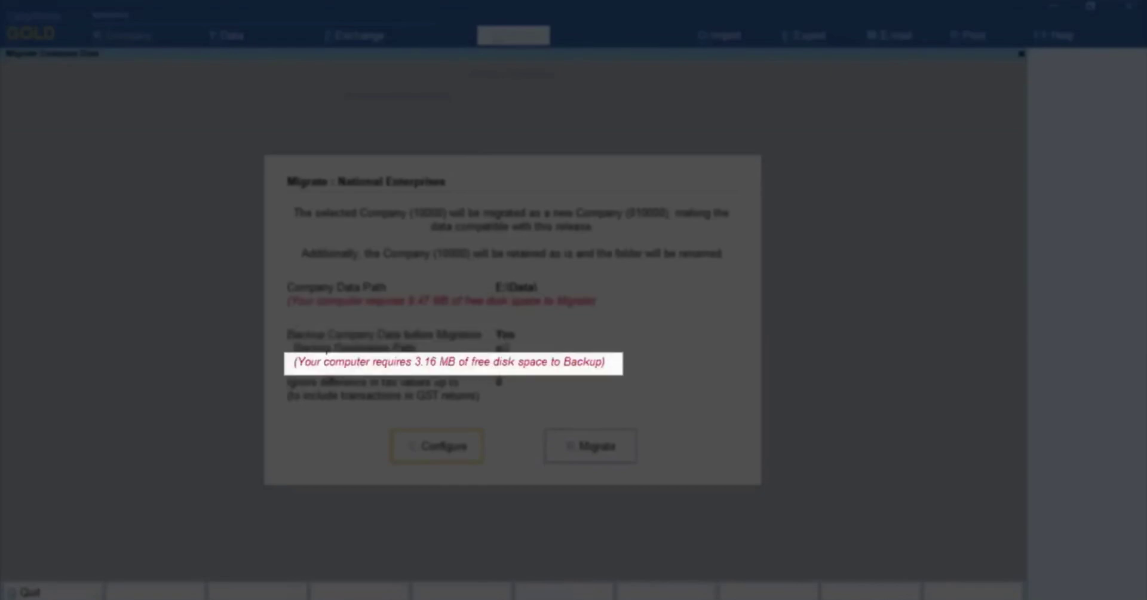
# Change the backup destination path in the migration configuration to D:\Backup
pyautogui.press('c')
pyautogui.press('Down')
pyautogui.press('Return')
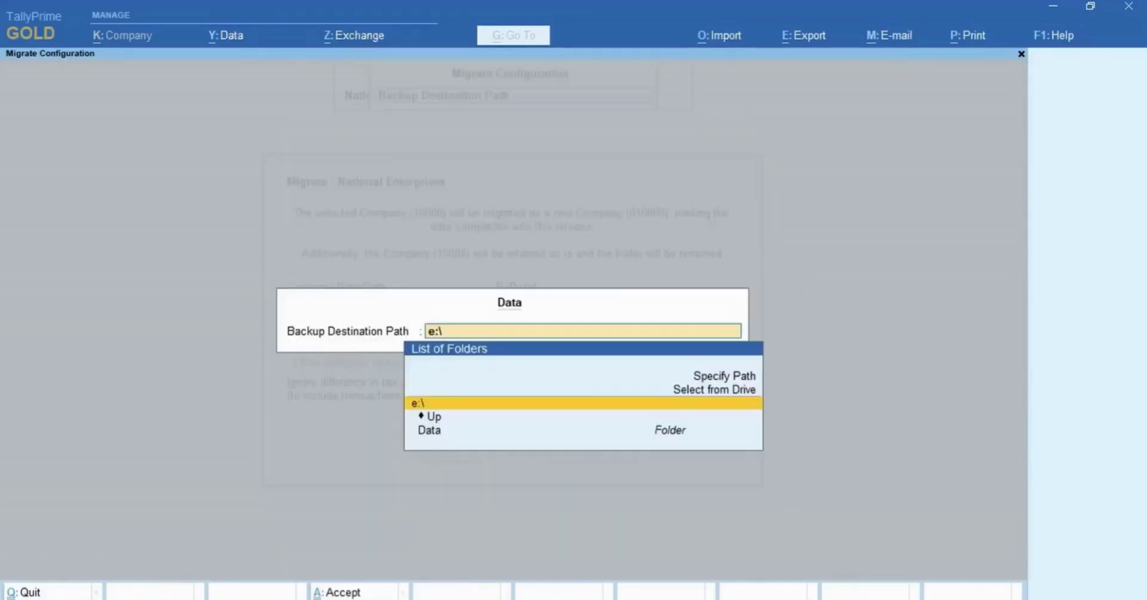
pyautogui.press('BackSpace')
pyautogui.press('Down')
pyautogui.press('Return')
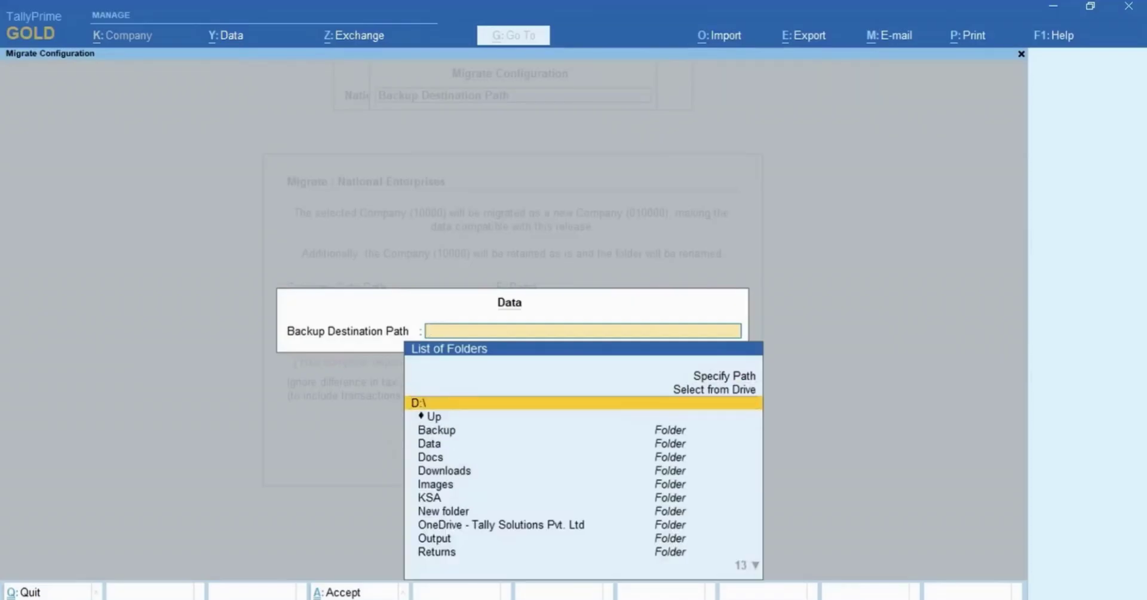
pyautogui.press('Down')
pyautogui.press('Down')
pyautogui.press('Return')
pyautogui.press('Return')
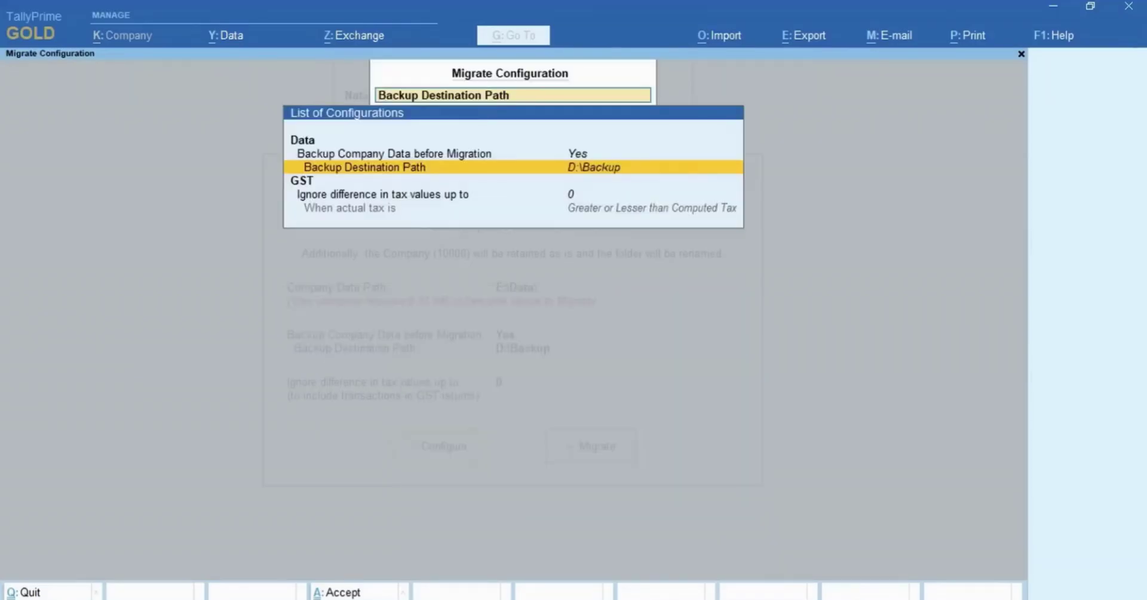
# Set Backup Company Data before Migration to No in the migration configuration
pyautogui.press('Up')
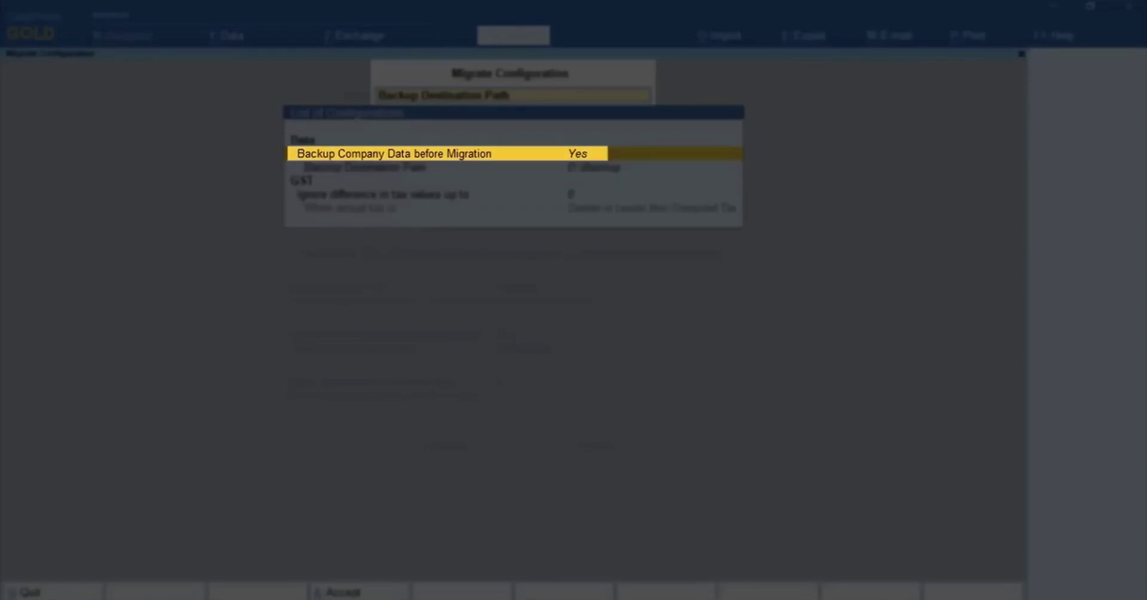
pyautogui.press('n')
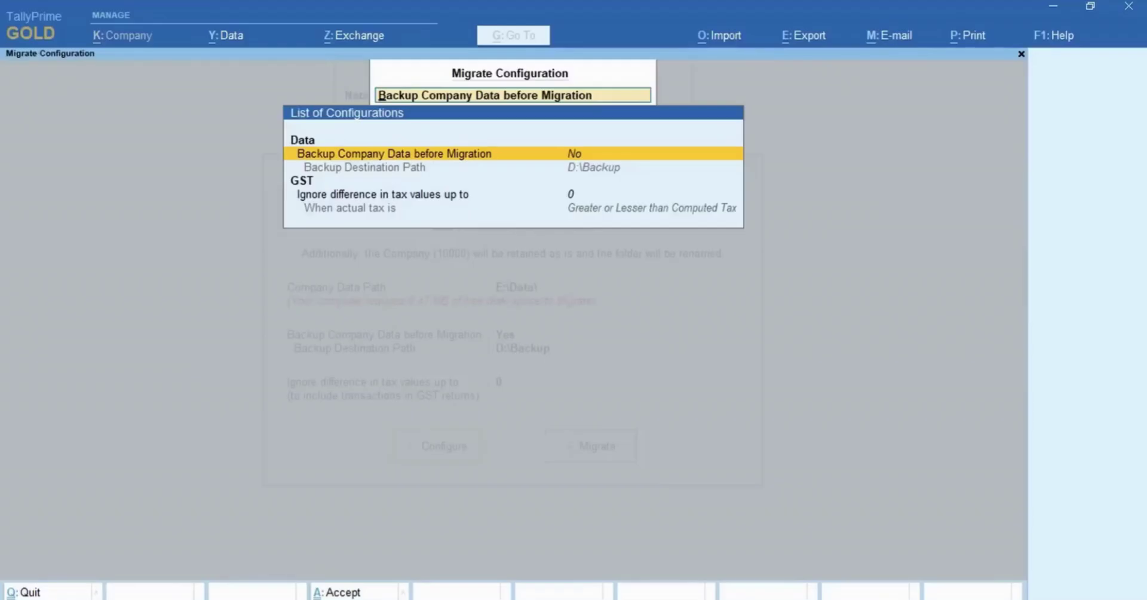